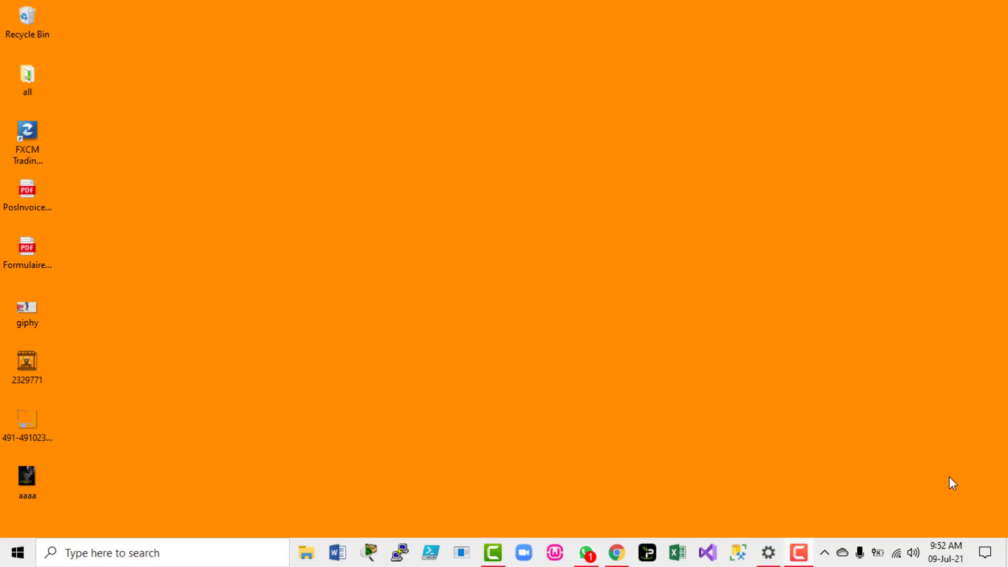
# Step: Switch to Chrome, load publer.io in a new browser tab, and view the Publer confirmation email
pyautogui.click(617, 554)
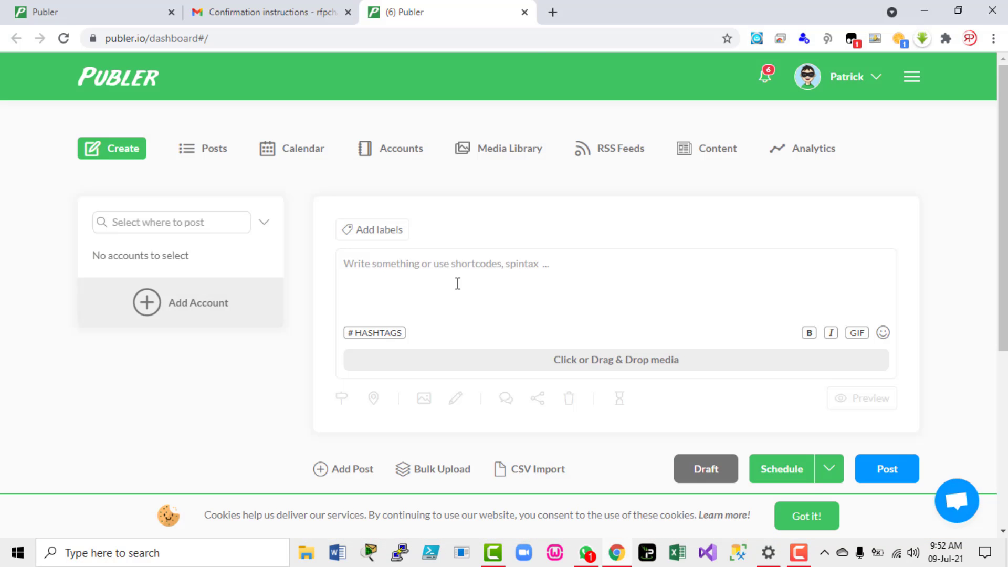
pyautogui.click(552, 12)
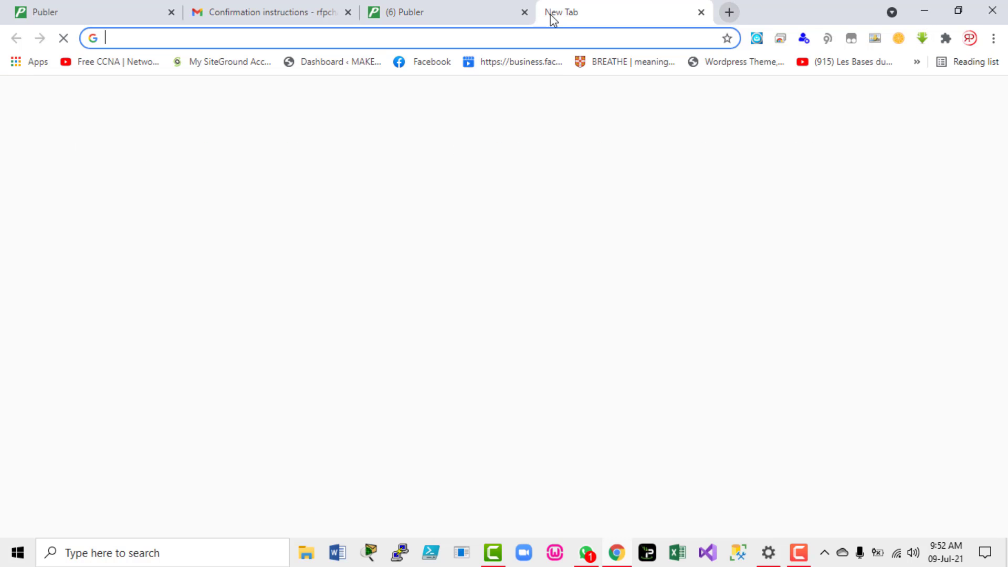
pyautogui.write('pu')
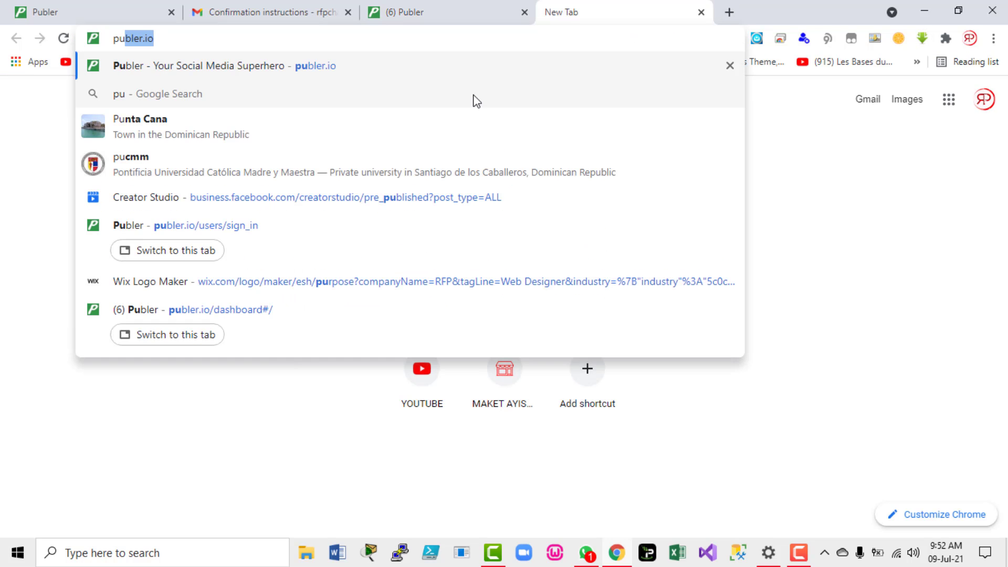
pyautogui.write('bler')
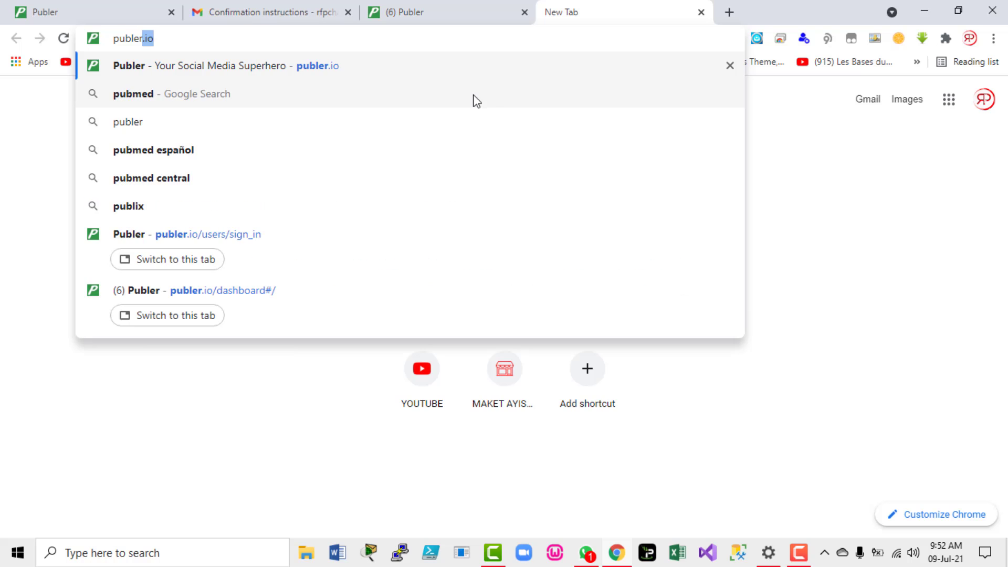
pyautogui.write('.io')
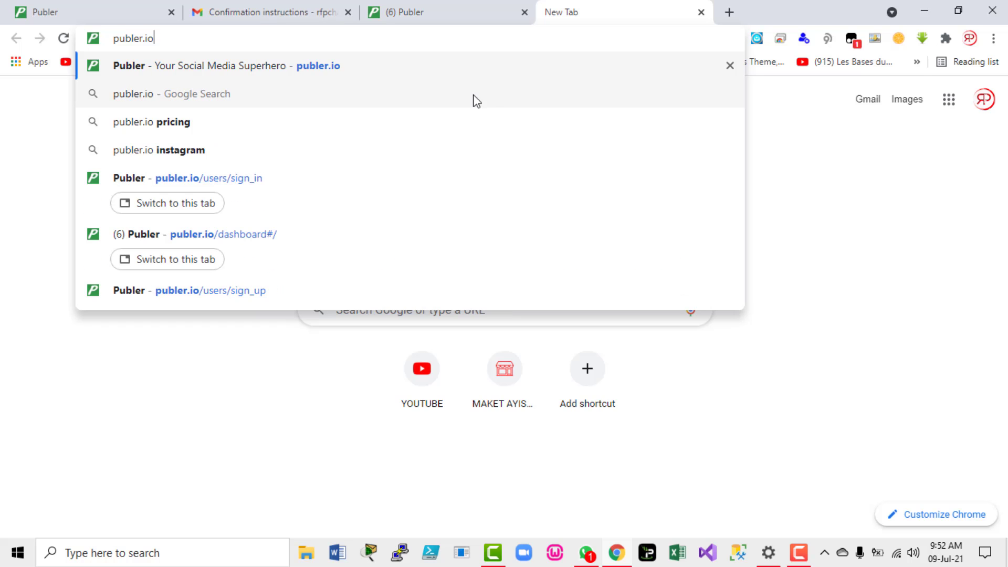
pyautogui.press('Return')
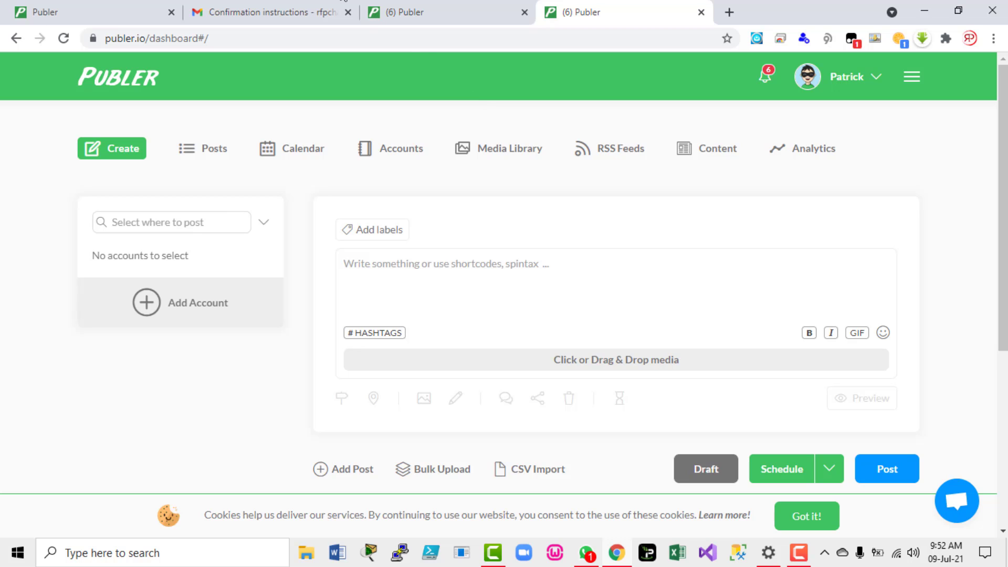
pyautogui.click(250, 17)
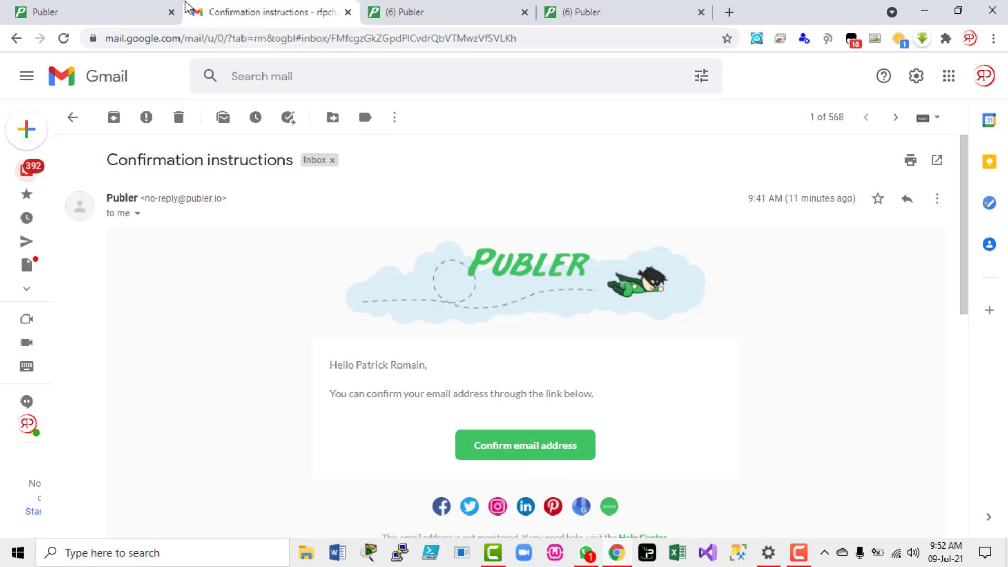
# Step: Start adding a Facebook page in the Publer dashboard and authenticate with the Facebook account password
pyautogui.click(418, 12)
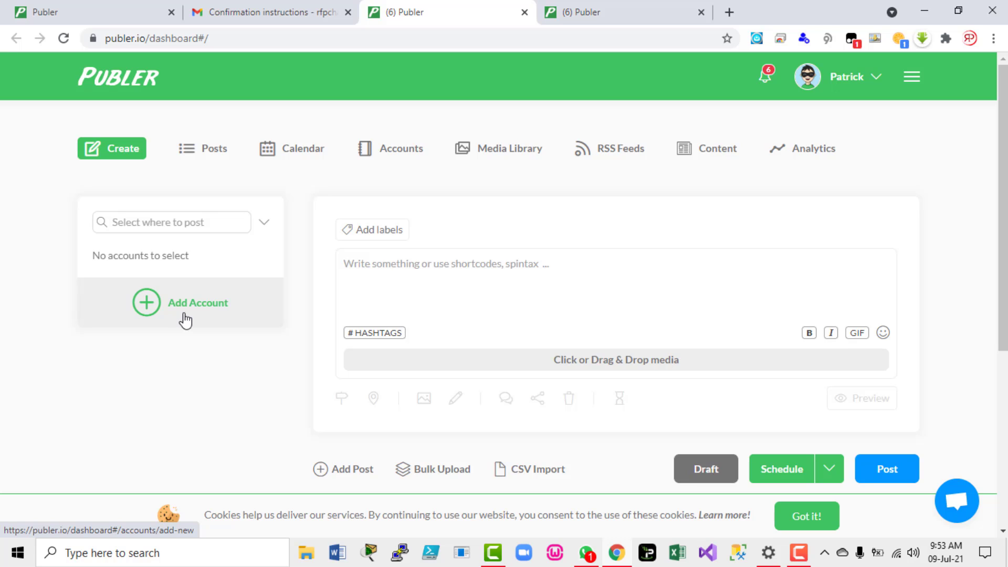
pyautogui.click(146, 303)
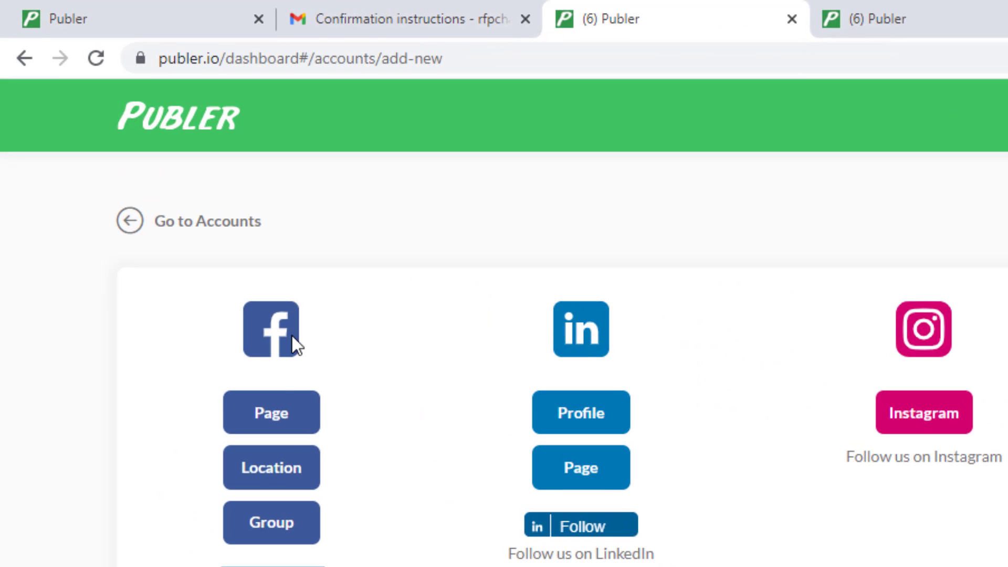
pyautogui.click(277, 414)
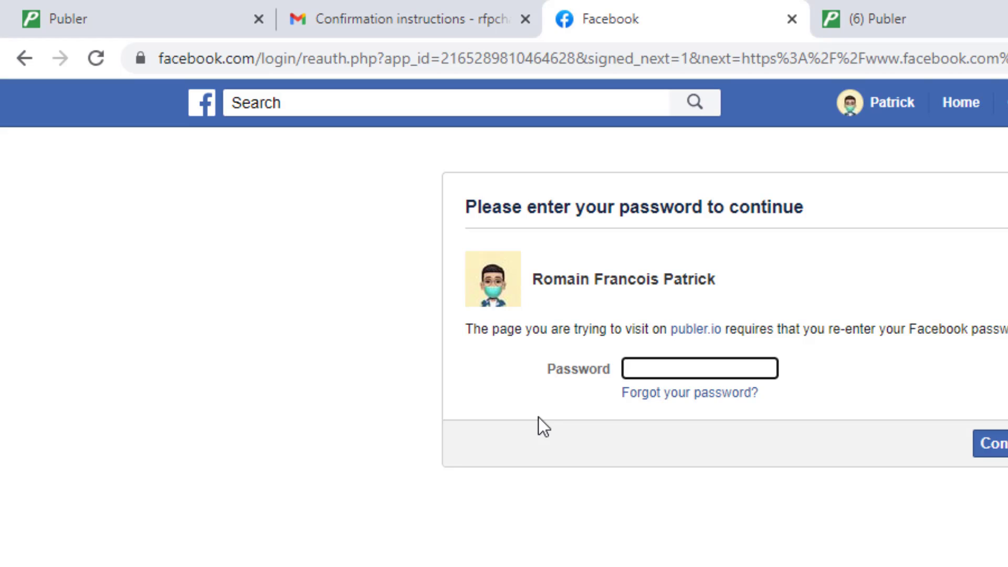
pyautogui.write('••••••••••••')
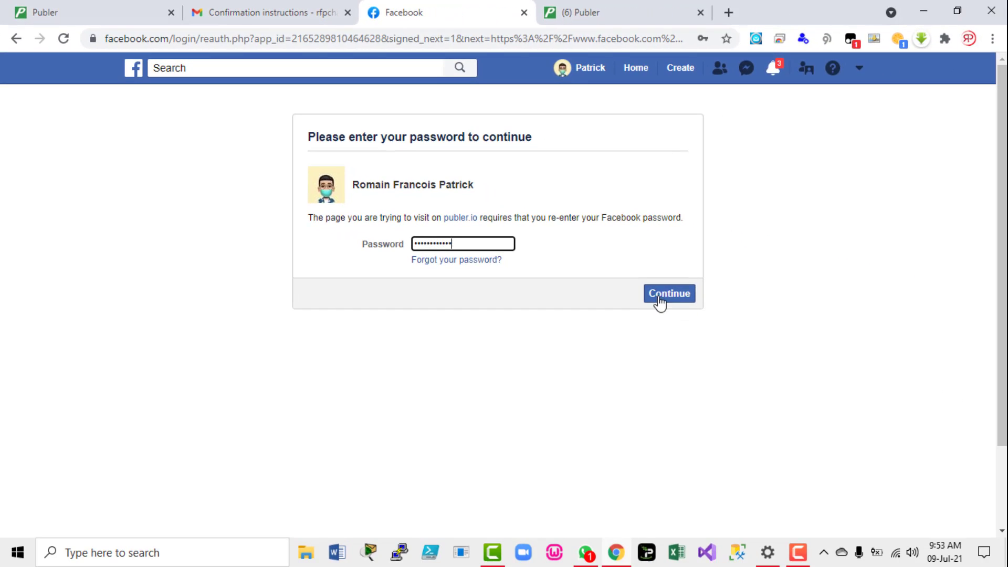
pyautogui.click(661, 296)
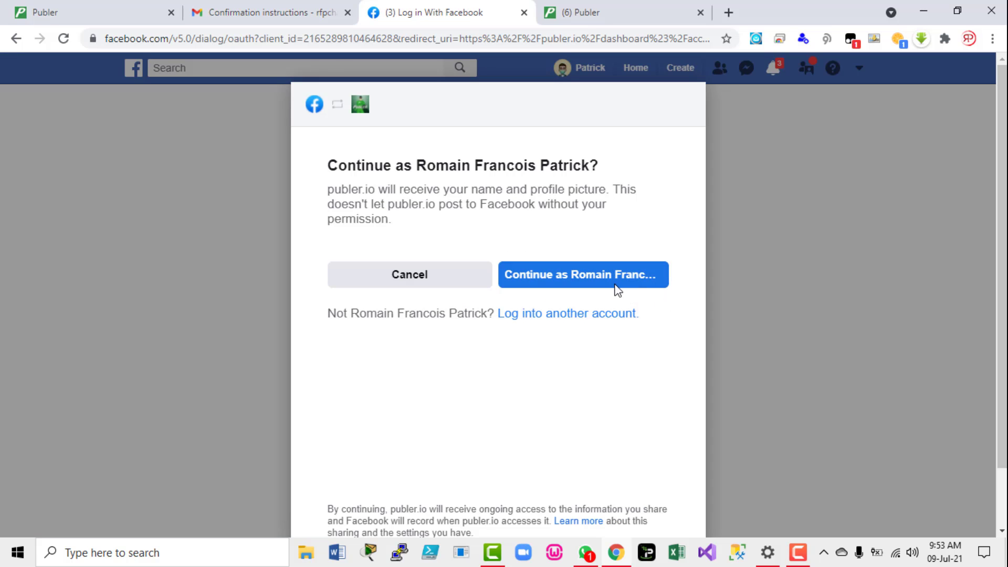
pyautogui.click(614, 285)
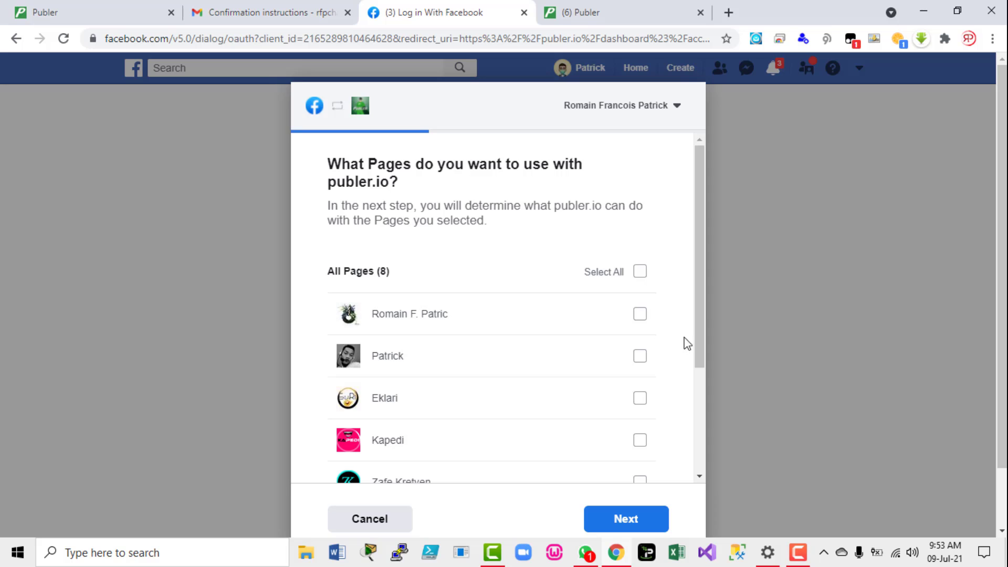
# Step: Grant publer.io access to the MA Facebook page with all offered permissions
pyautogui.moveTo(704, 301); pyautogui.dragTo(692, 437)
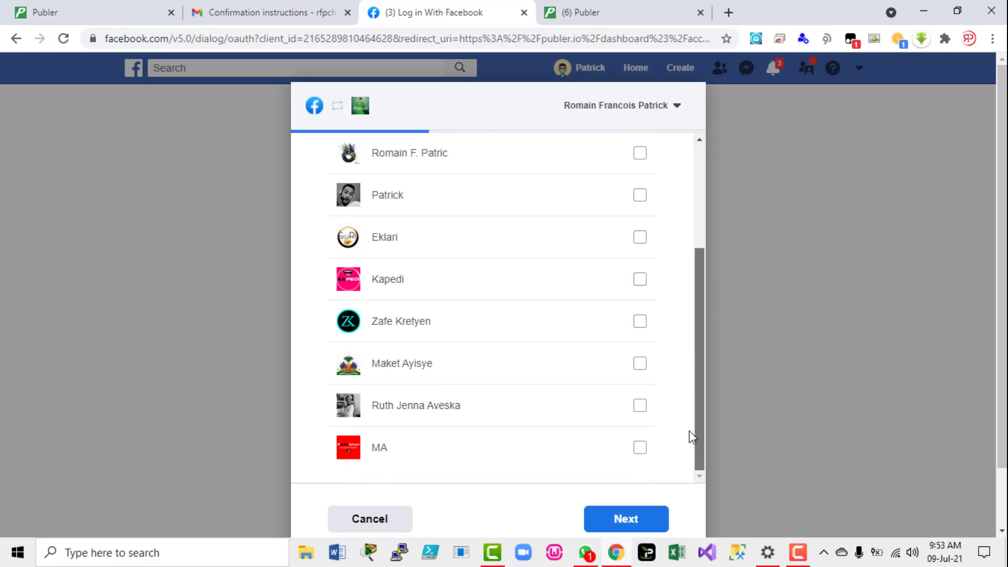
pyautogui.click(640, 449)
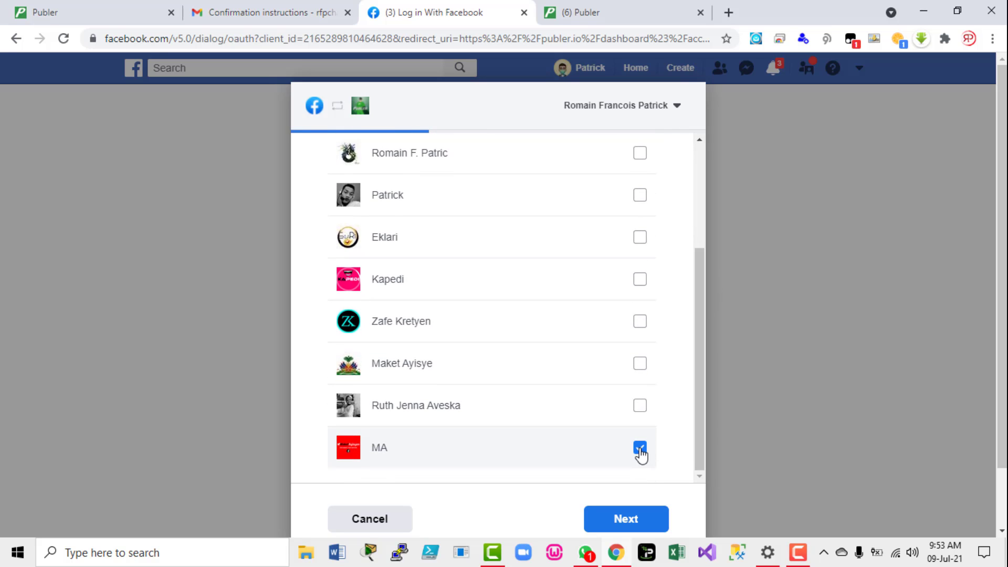
pyautogui.click(631, 530)
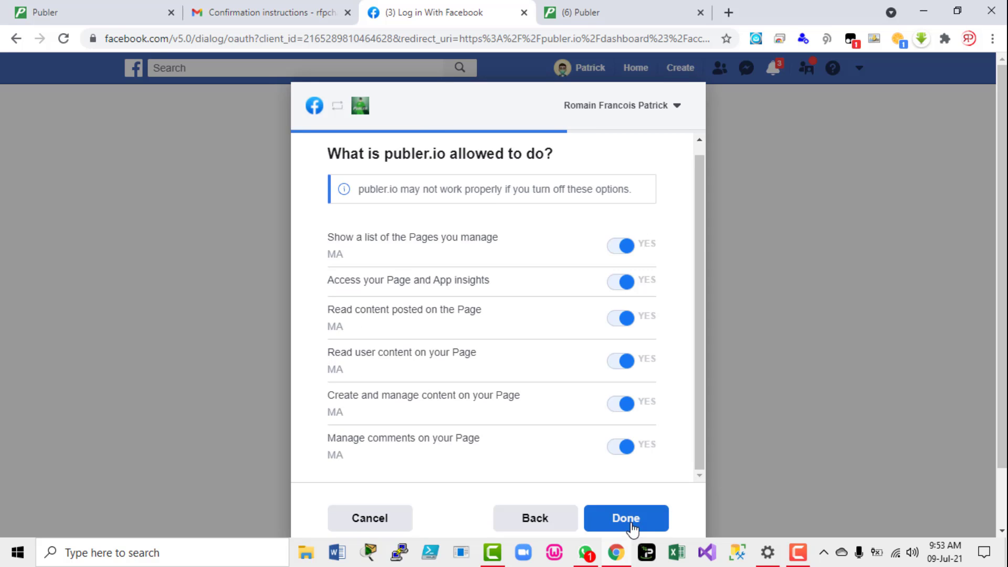
pyautogui.click(632, 528)
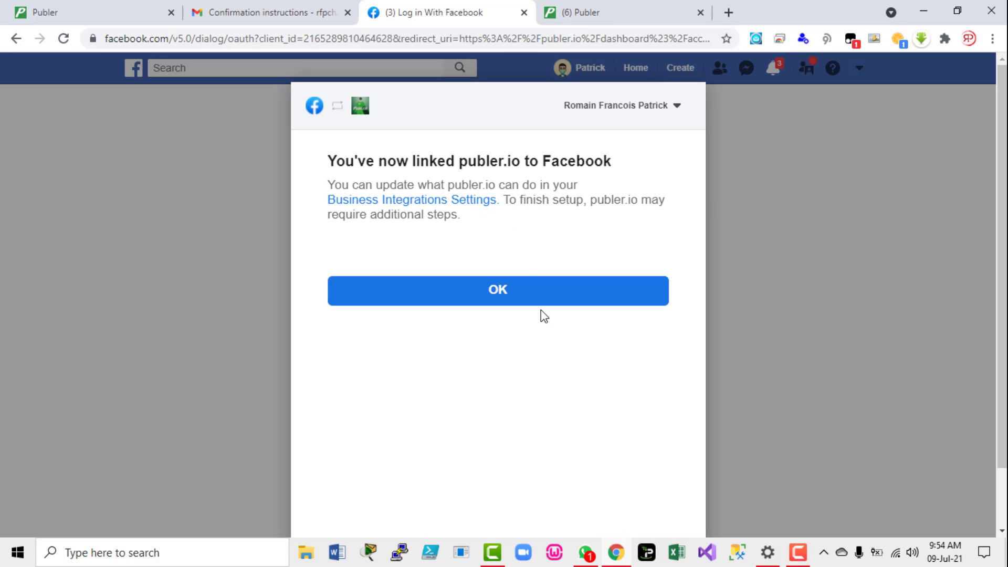
pyautogui.click(526, 292)
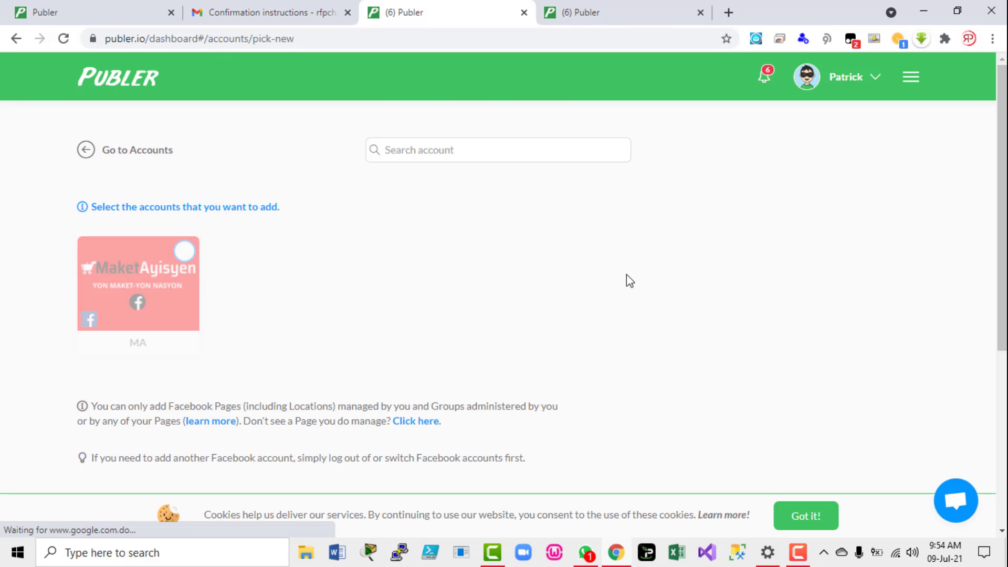
# Step: Add the MA Facebook page to Publer and return to the accounts overview
pyautogui.moveTo(1002, 194); pyautogui.dragTo(959, 214)
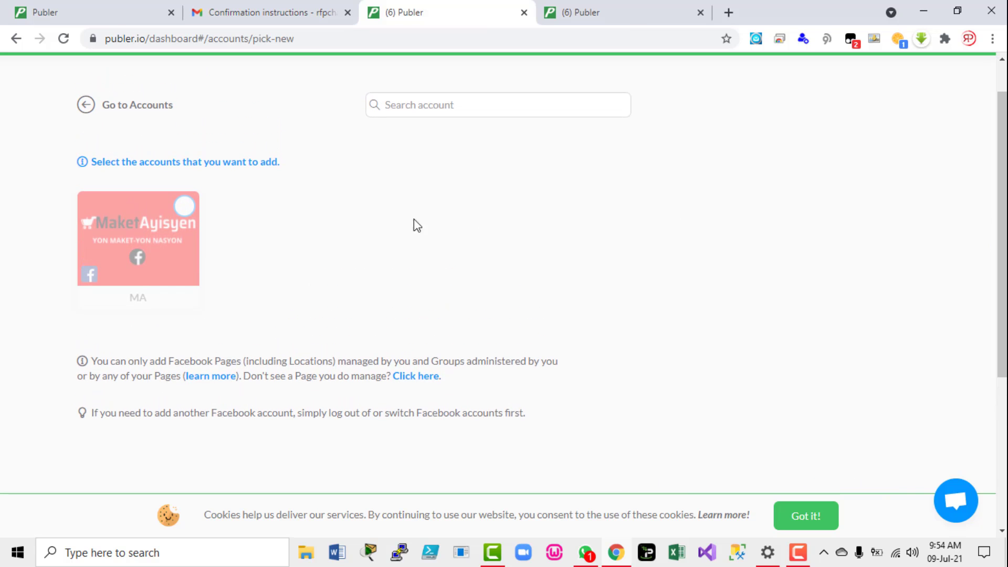
pyautogui.click(137, 247)
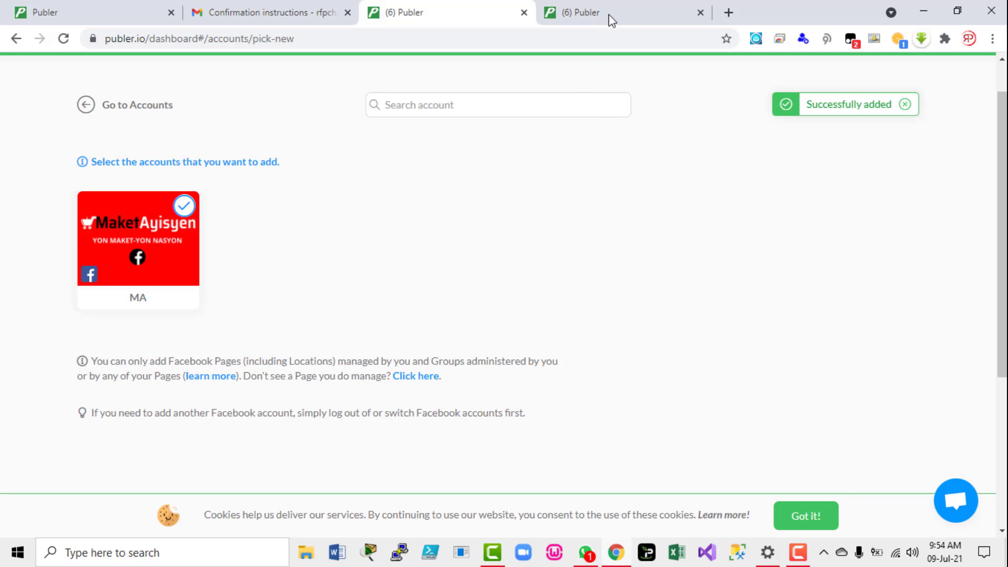
pyautogui.click(86, 107)
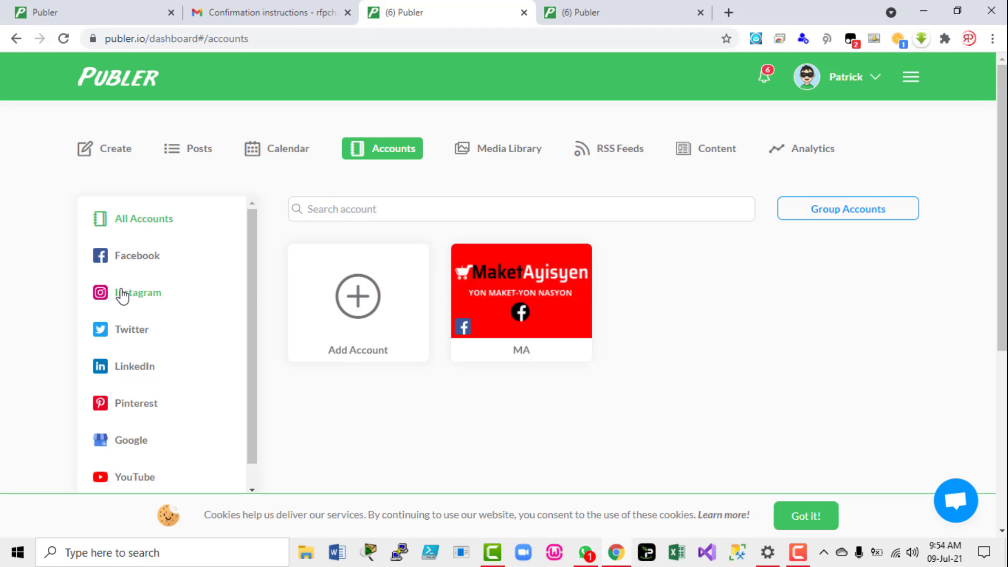
# Step: Start connecting an Instagram account and open the help article on converting a personal account to a business one
pyautogui.click(124, 296)
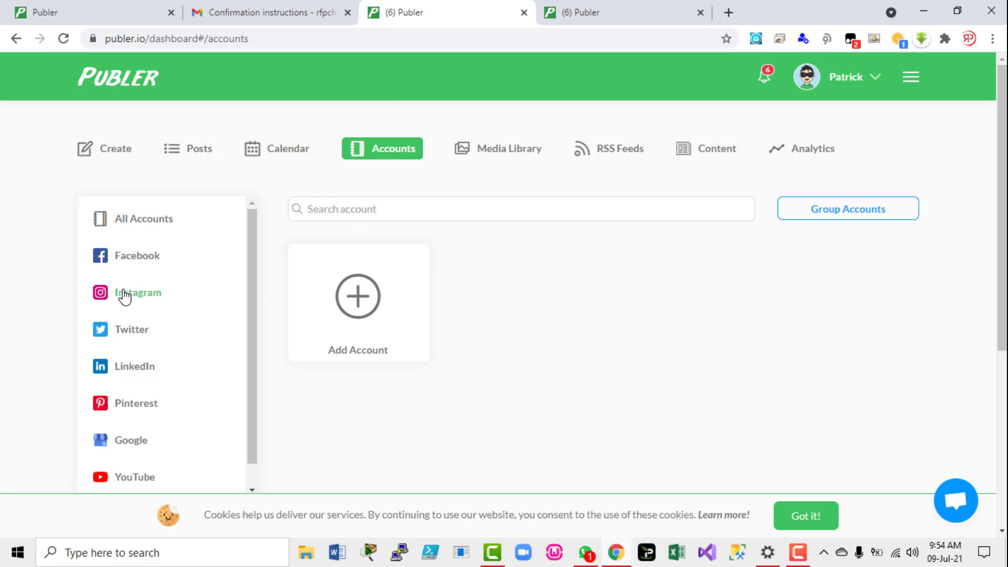
pyautogui.click(356, 296)
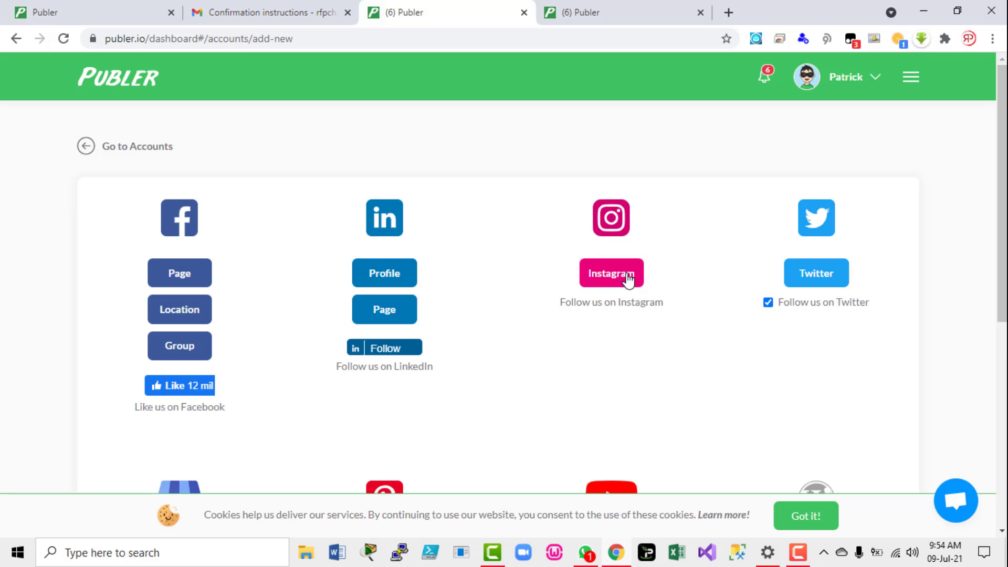
pyautogui.click(620, 277)
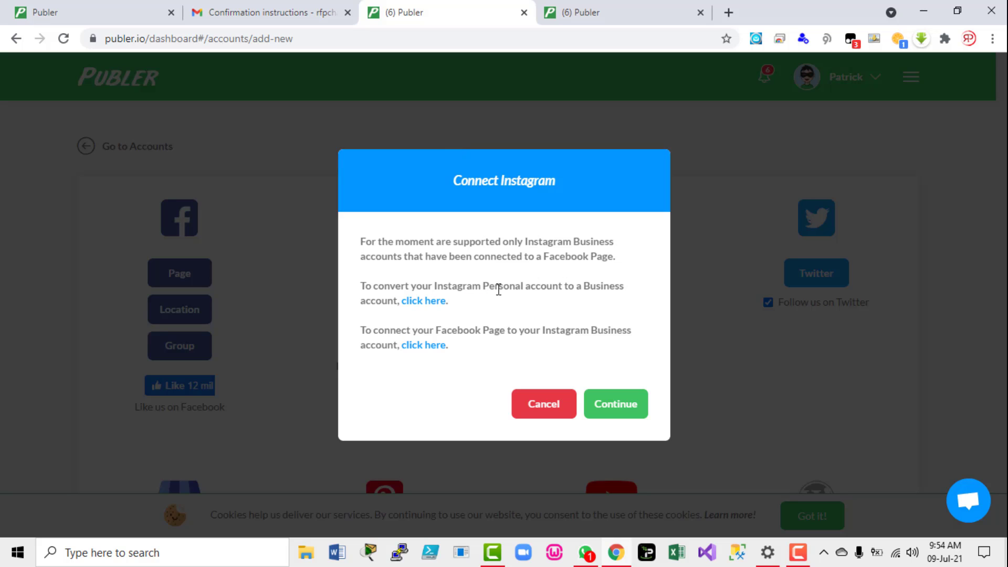
pyautogui.click(426, 305)
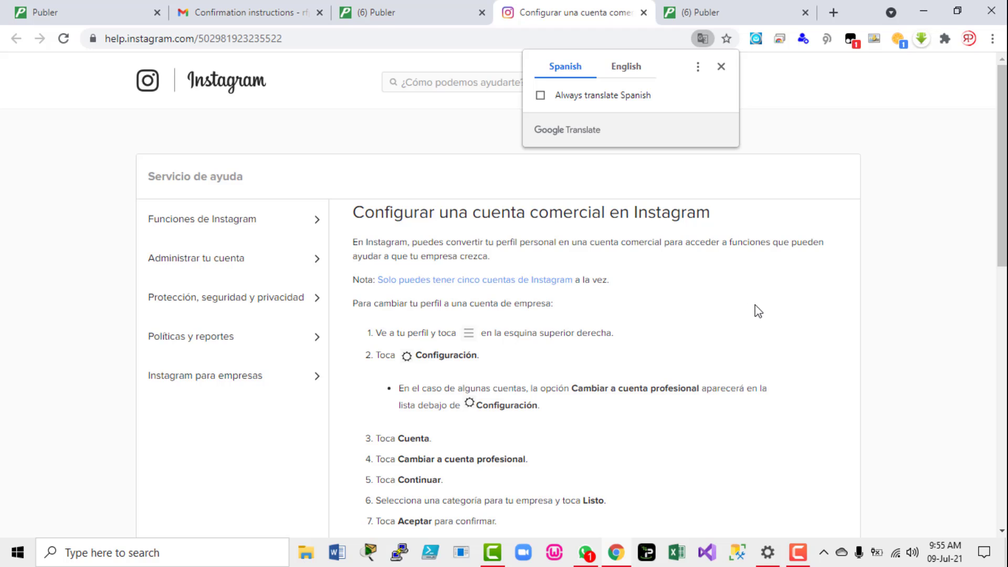
pyautogui.click(801, 558)
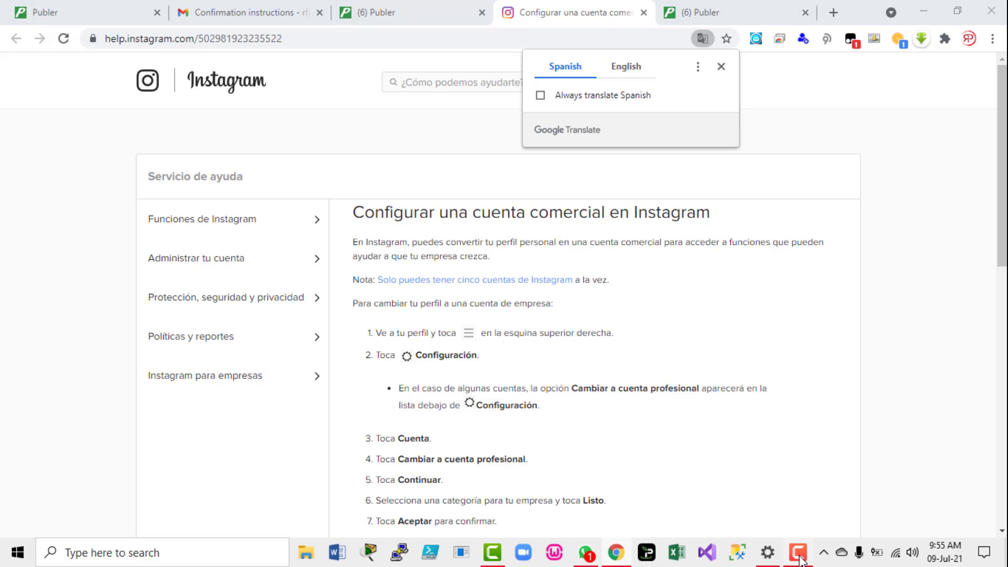
pyautogui.click(940, 470)
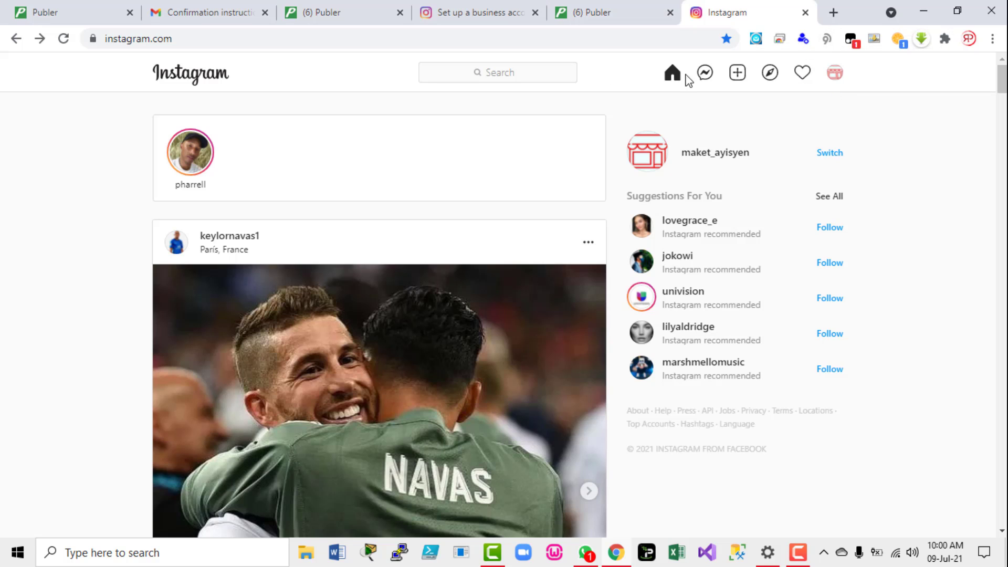
# Step: Start switching the Instagram account to a professional account from its settings
pyautogui.click(832, 73)
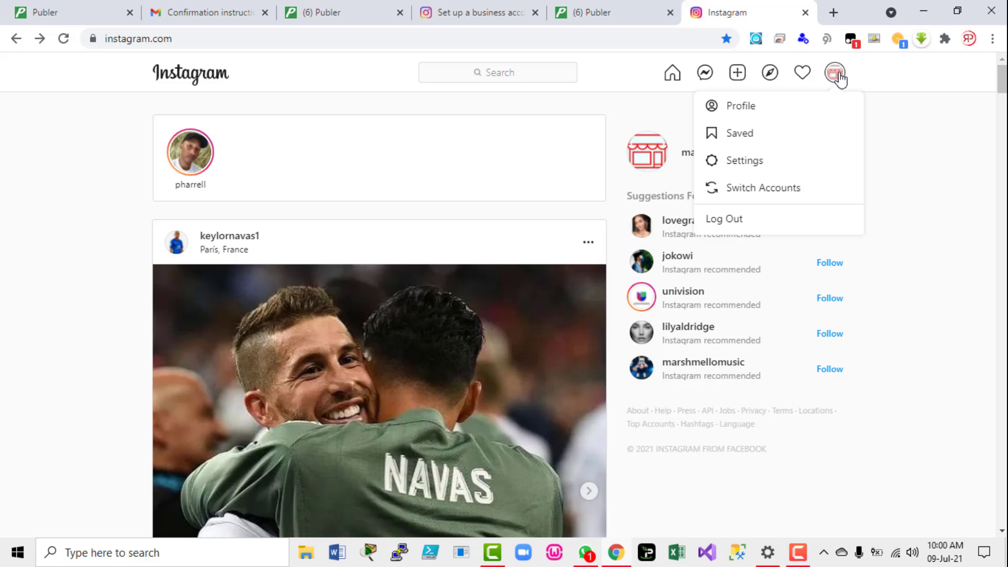
pyautogui.click(748, 161)
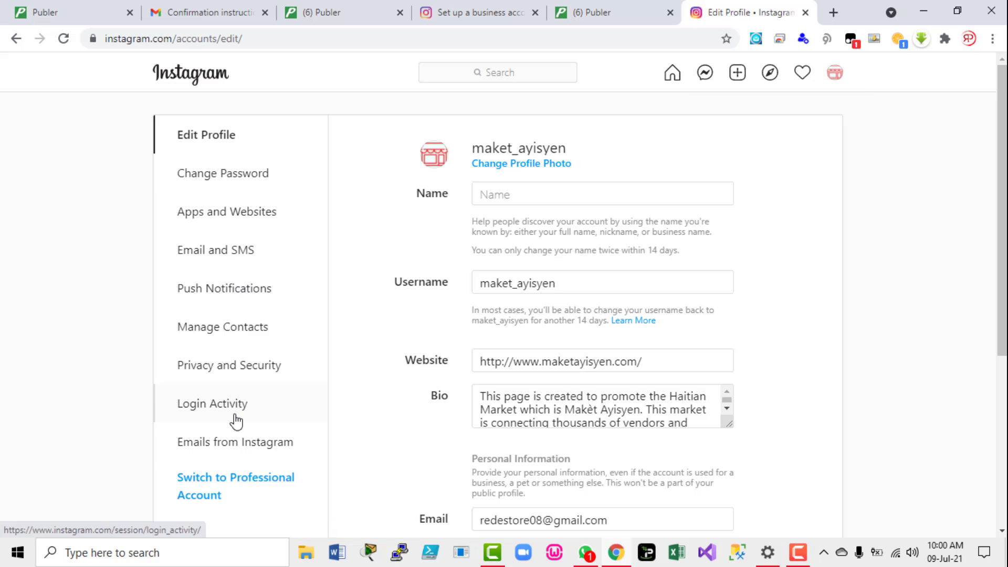
pyautogui.click(234, 485)
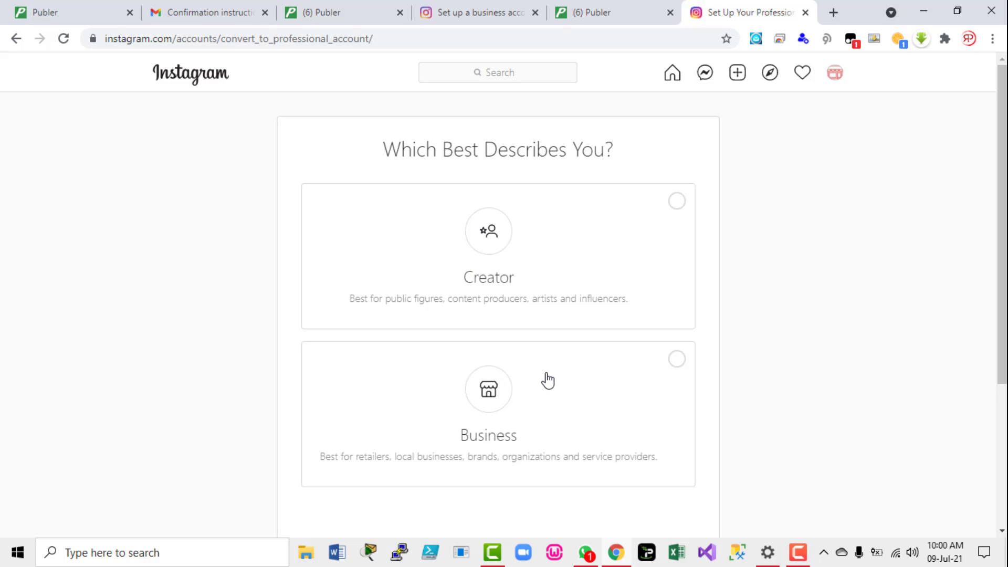
# Step: Choose Business as the professional account type and proceed to the category selection
pyautogui.click(489, 398)
pyautogui.moveTo(999, 221); pyautogui.dragTo(1000, 345)
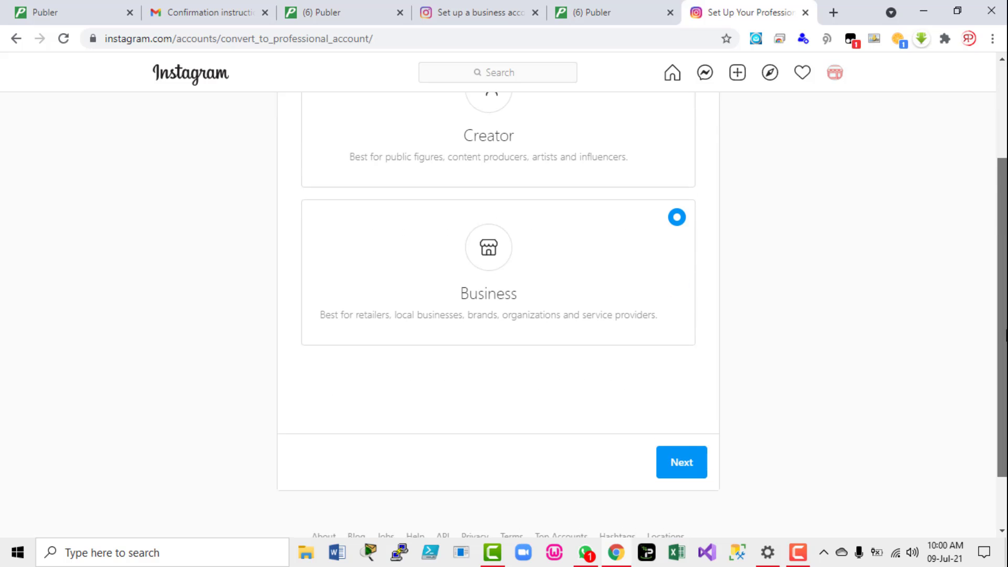
pyautogui.click(681, 420)
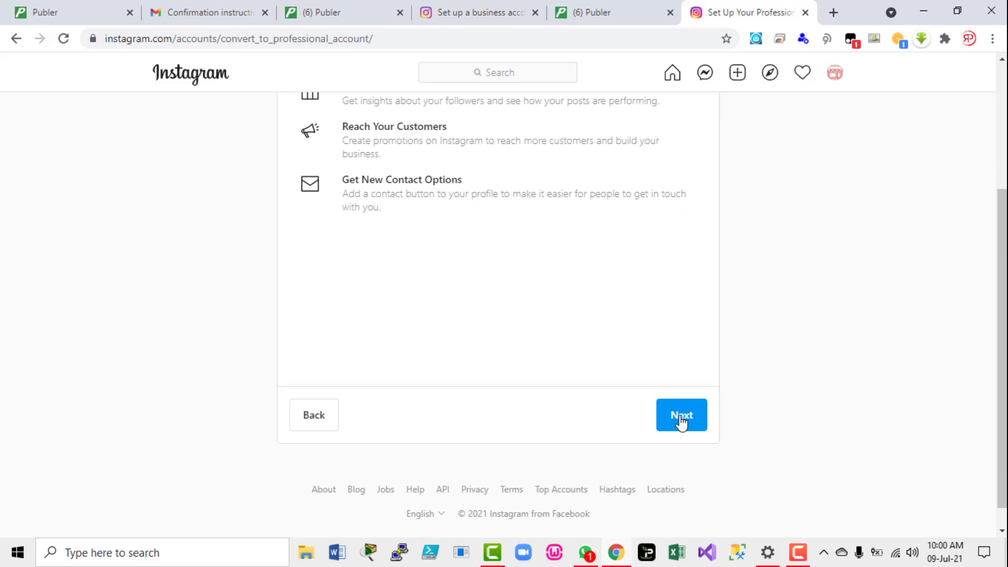
pyautogui.moveTo(1001, 391); pyautogui.dragTo(982, 384)
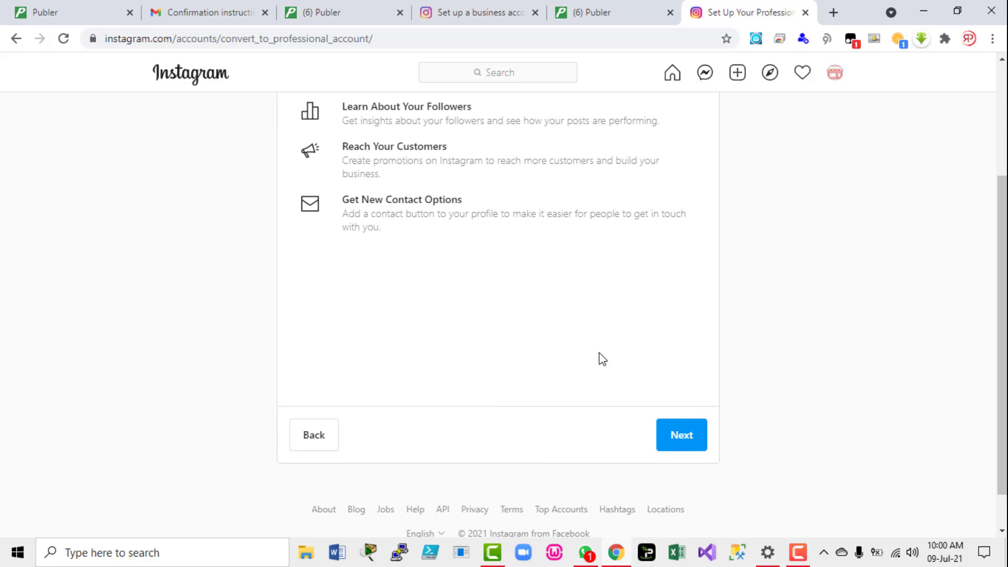
pyautogui.click(676, 442)
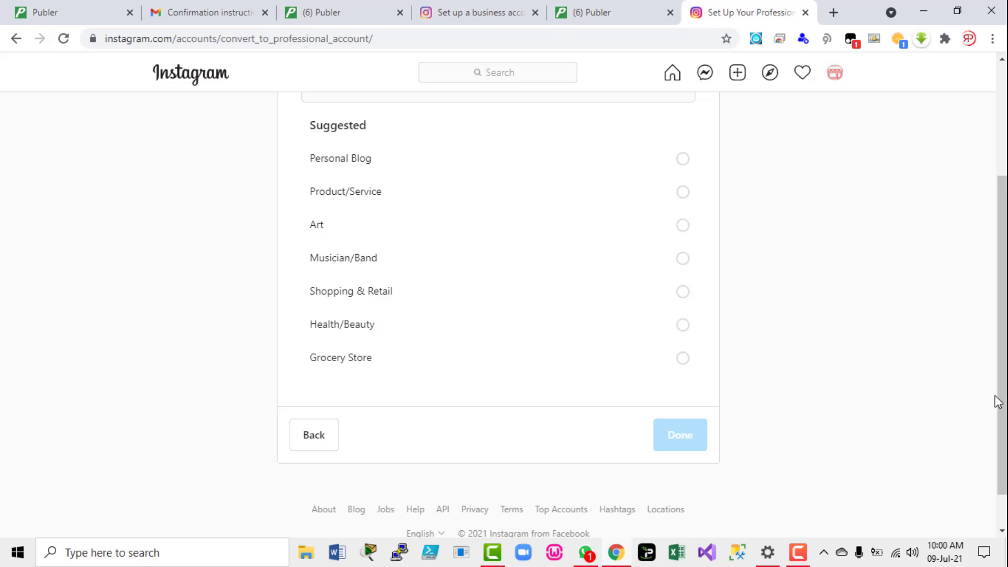
pyautogui.moveTo(998, 400); pyautogui.dragTo(1001, 354)
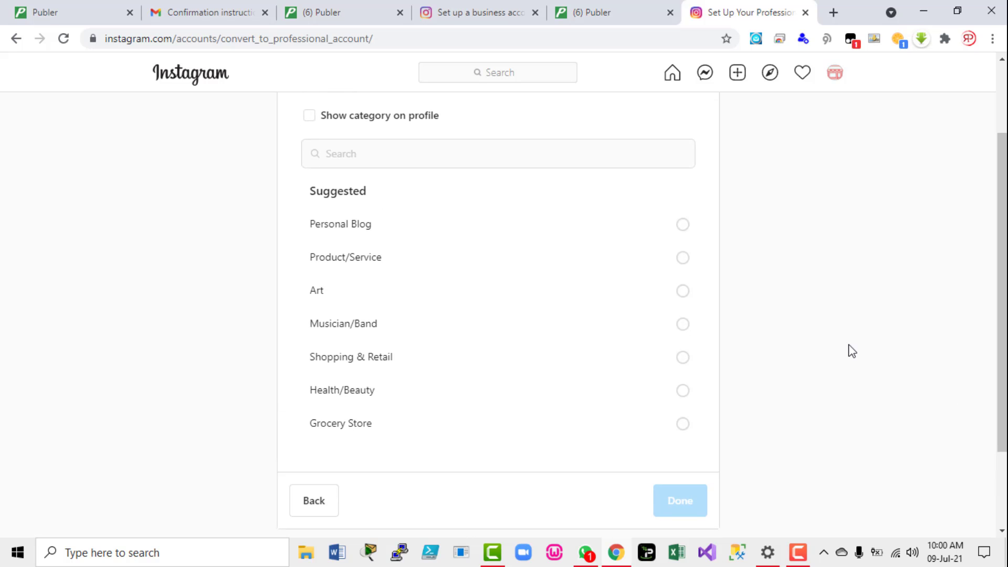
# Step: Set the Instagram business category to Product/Service and confirm it to reach the public business information form
pyautogui.click(683, 258)
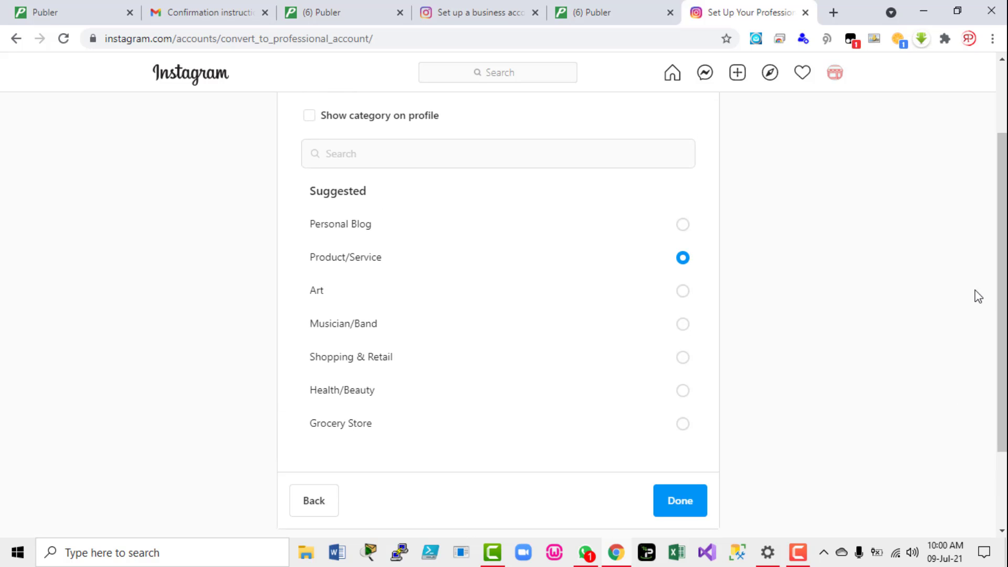
pyautogui.moveTo(1002, 316); pyautogui.dragTo(1003, 391)
pyautogui.click(680, 389)
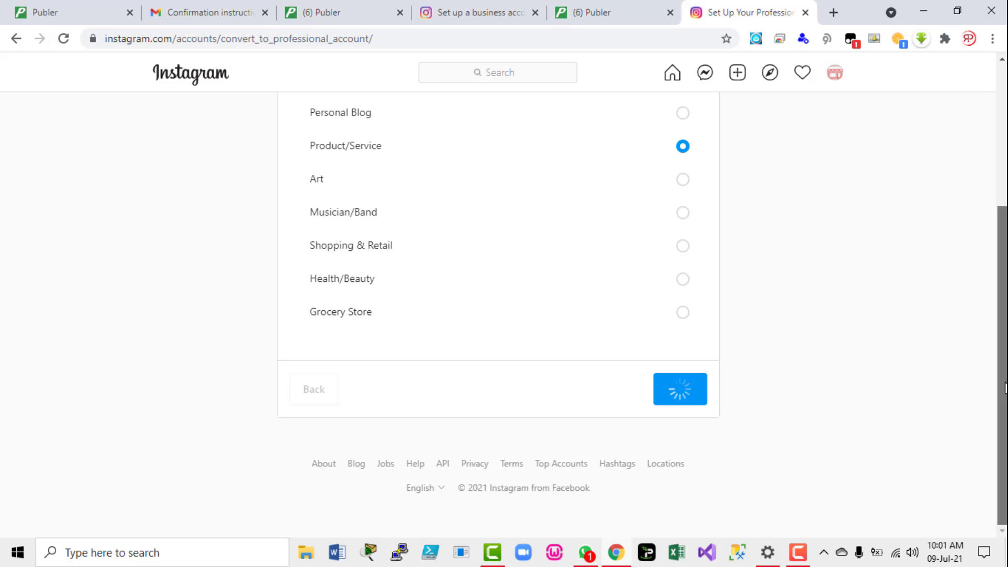
pyautogui.moveTo(1003, 386); pyautogui.dragTo(1002, 313)
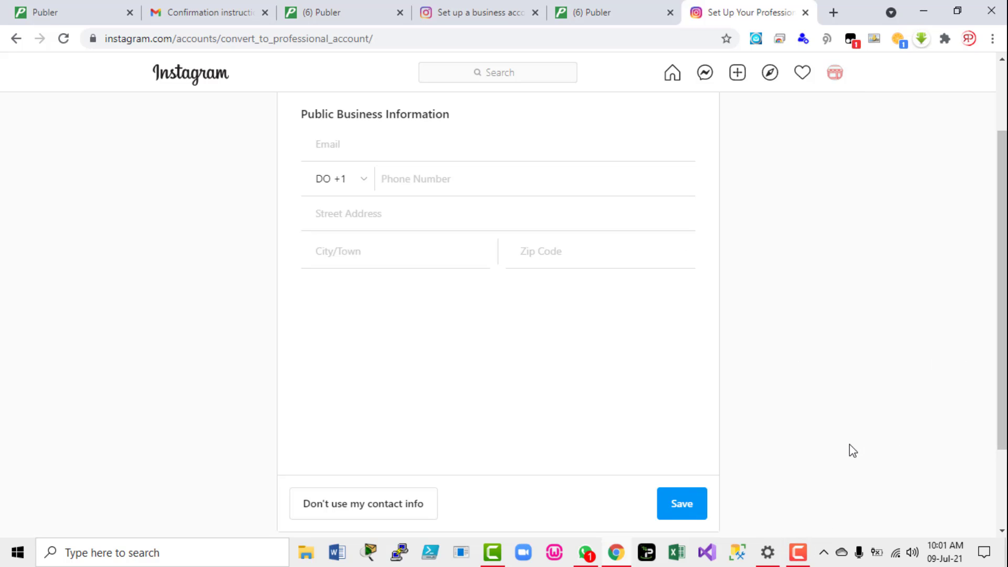
pyautogui.moveTo(799, 558)
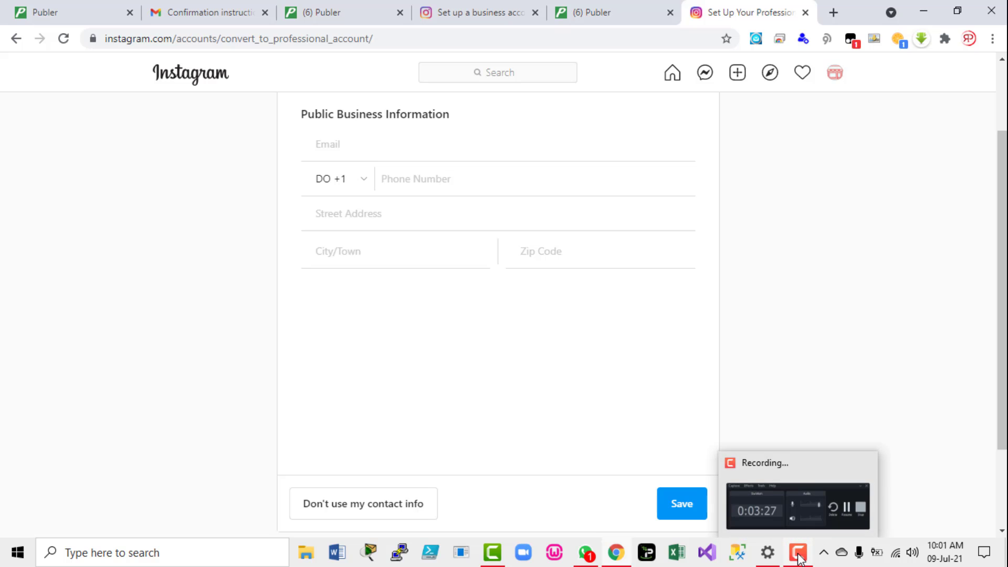
pyautogui.moveTo(844, 507)
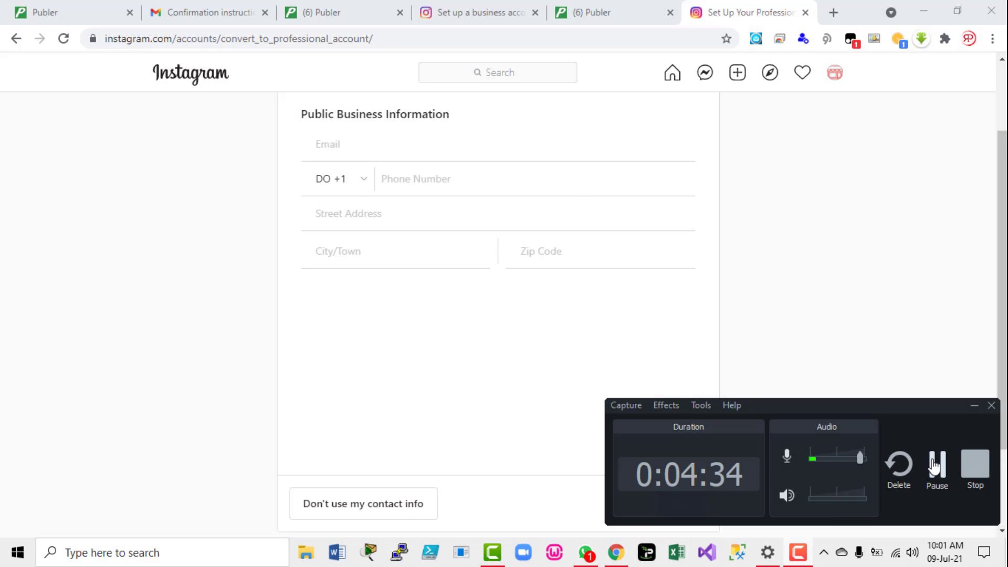
pyautogui.click(935, 465)
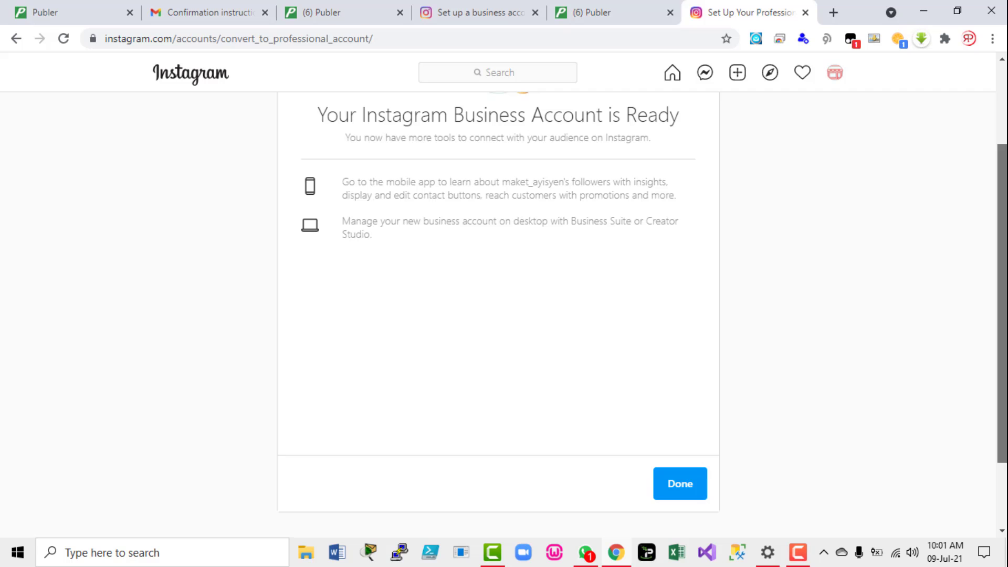
# Step: Finish the Instagram business account setup and return to the profile settings
pyautogui.scroll(2, 1005, 348)
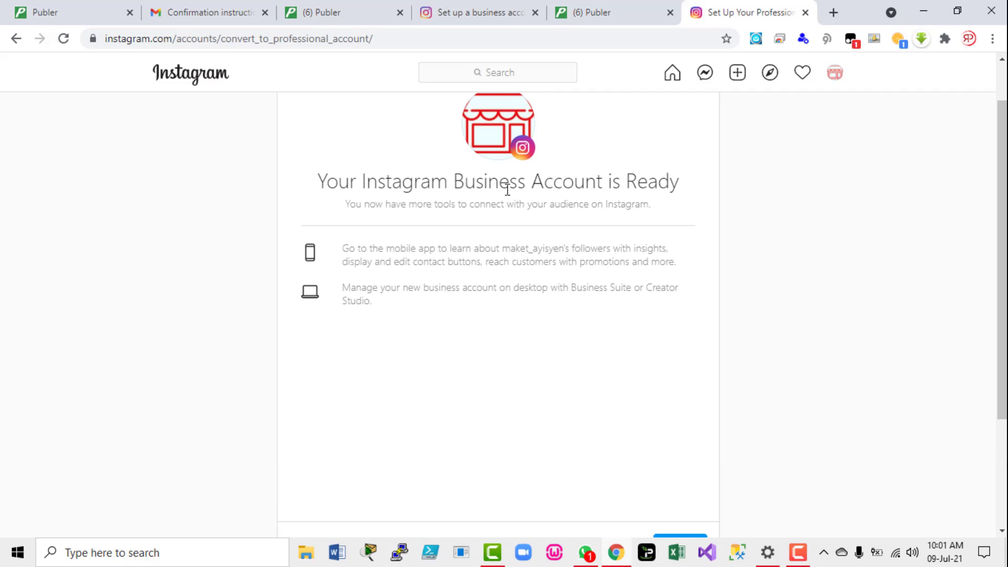
pyautogui.scroll(-2, 998, 297)
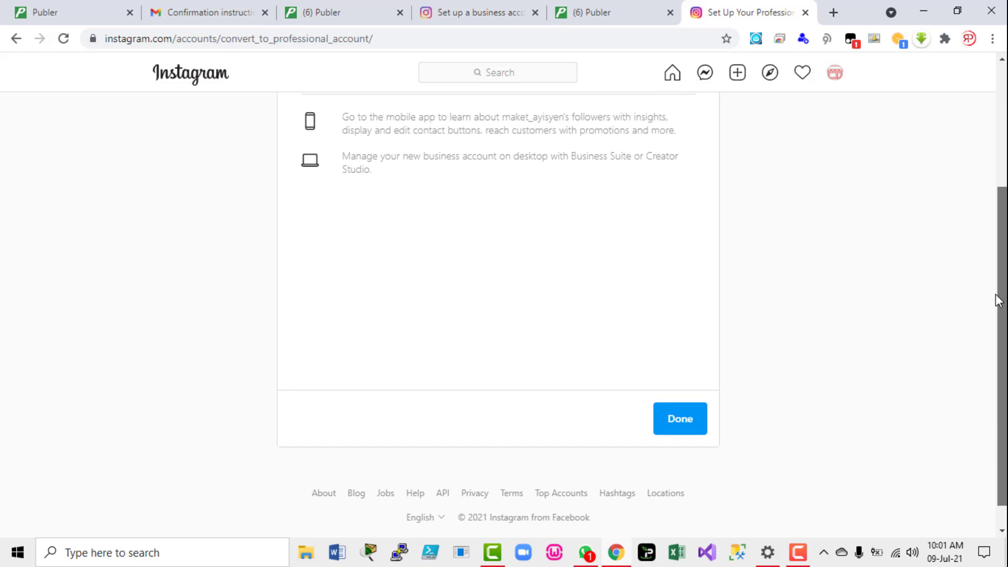
pyautogui.click(696, 423)
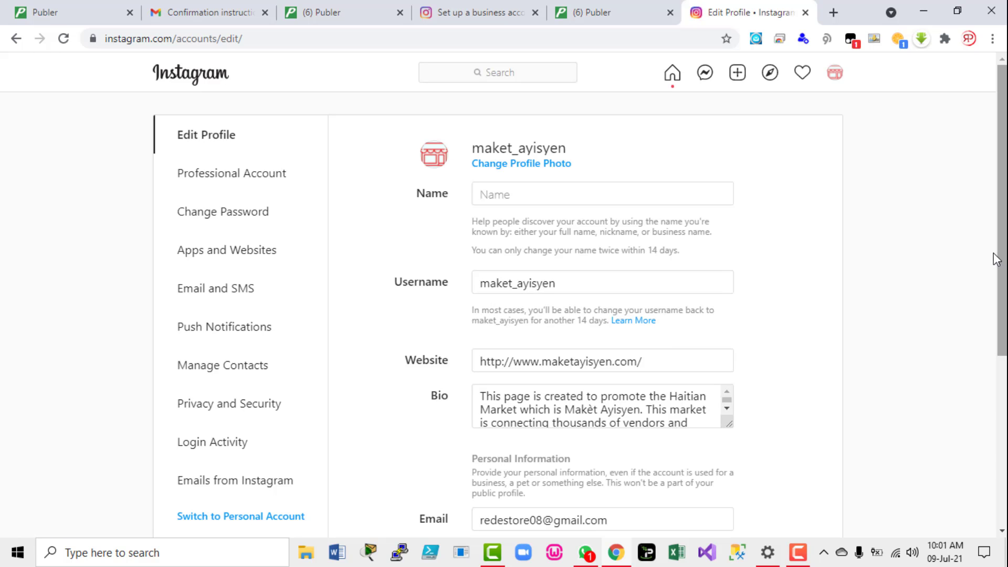
# Step: Try to connect the Instagram business account from Publer's pending connection prompt, and back out of the Facebook authorization page
pyautogui.click(599, 15)
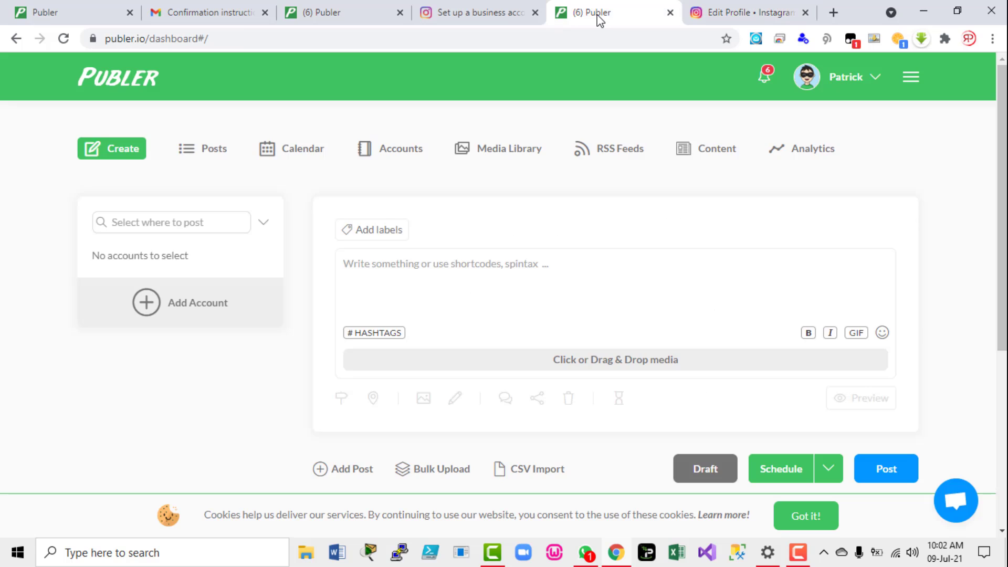
pyautogui.click(365, 7)
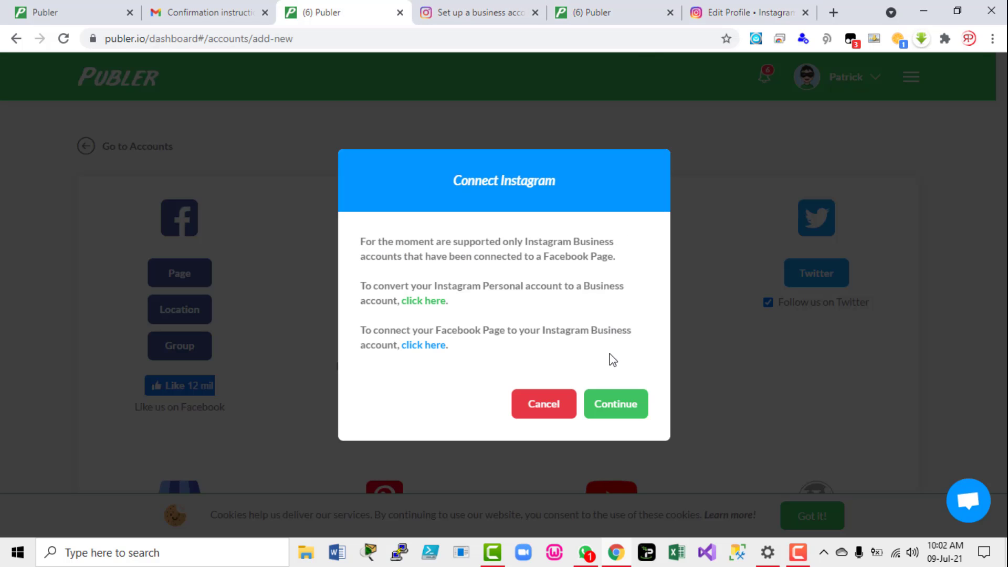
pyautogui.click(615, 405)
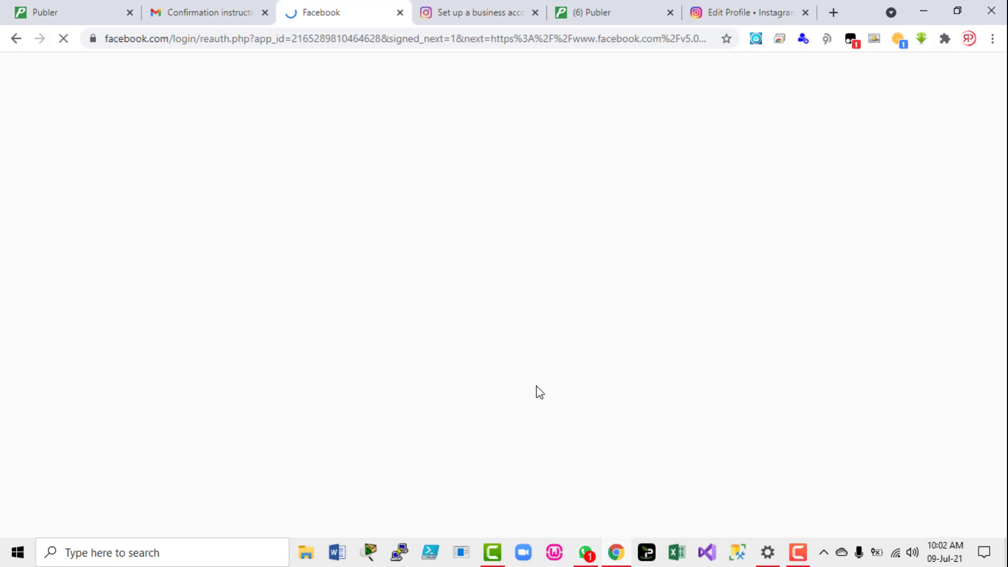
pyautogui.click(16, 39)
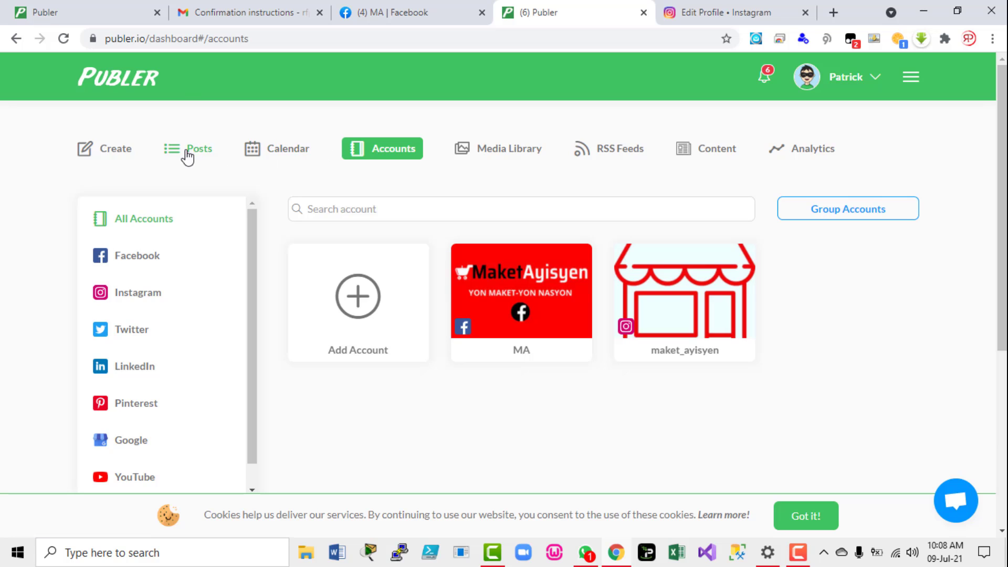
# Step: Create a new post with the text "Maket Ayisyen se Maket Nasyon an."
pyautogui.click(105, 156)
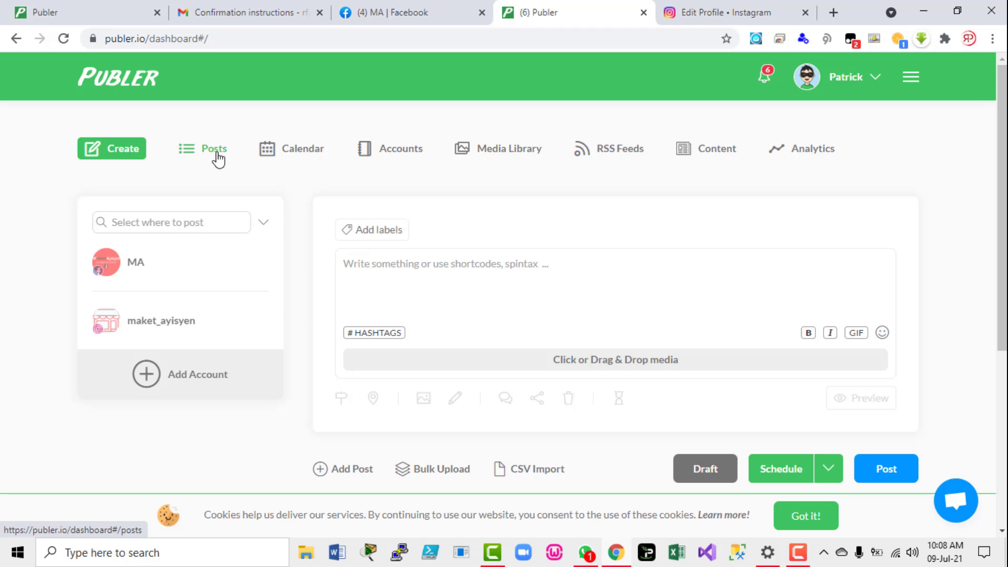
pyautogui.click(218, 157)
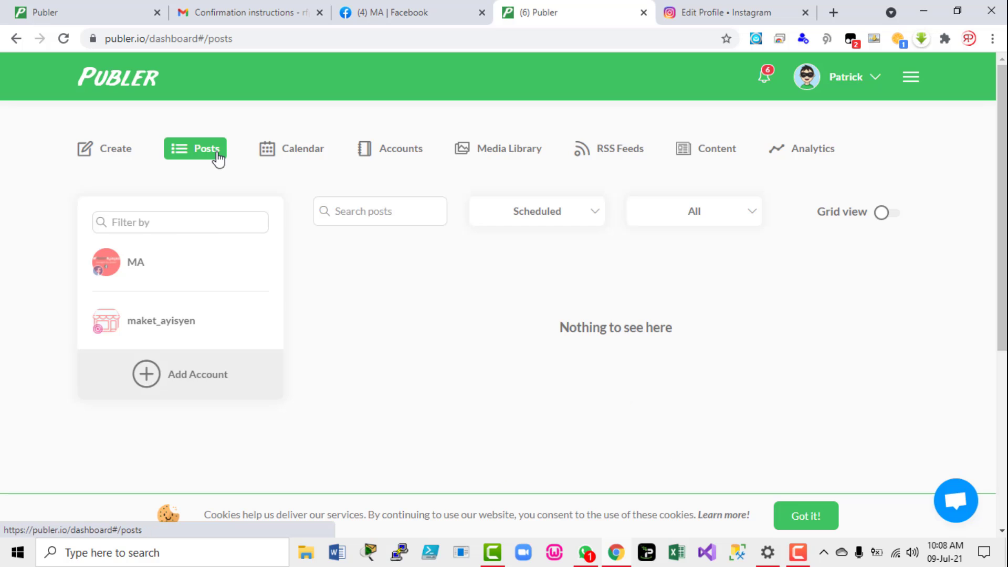
pyautogui.click(97, 151)
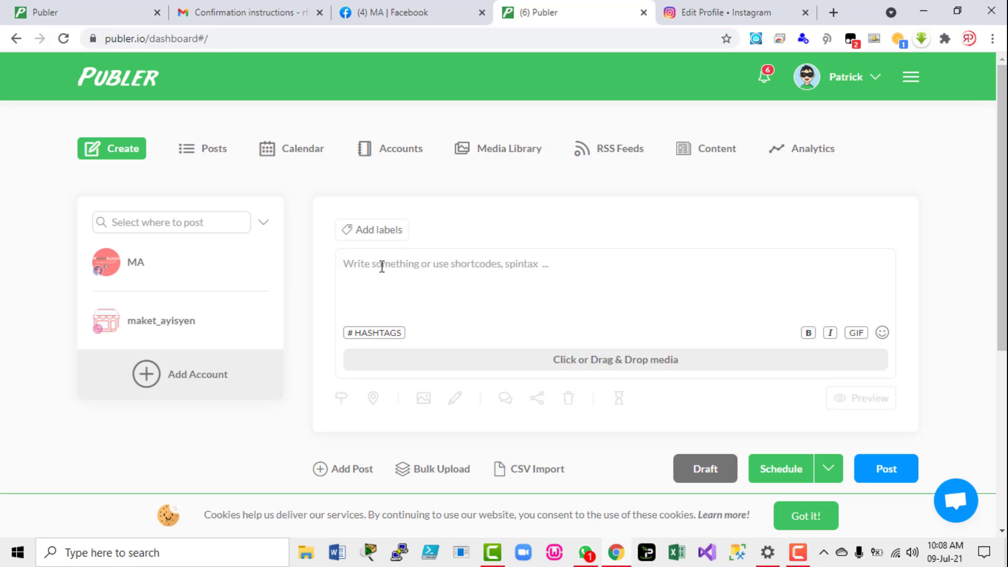
pyautogui.click(382, 267)
pyautogui.write('Maket Ayisyen se Maket Nasyo')
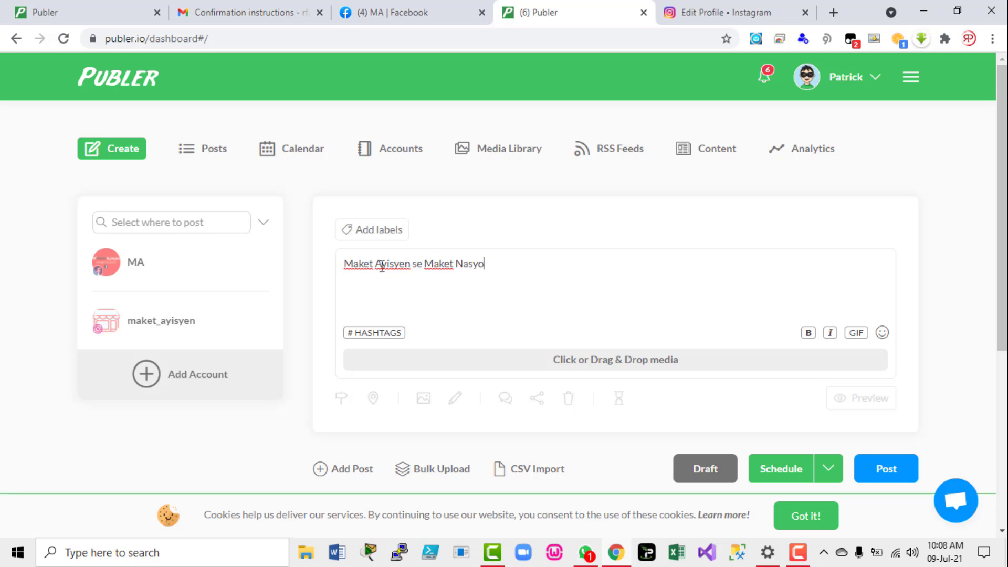
pyautogui.write('n an.')
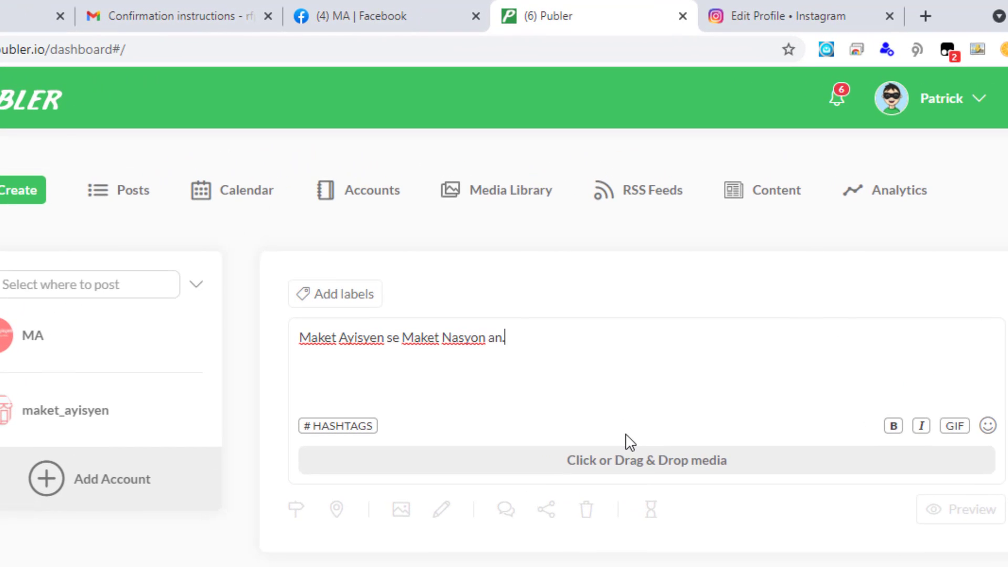
# Step: Open the media attachment options for the post and check the media library for an image
pyautogui.click(638, 469)
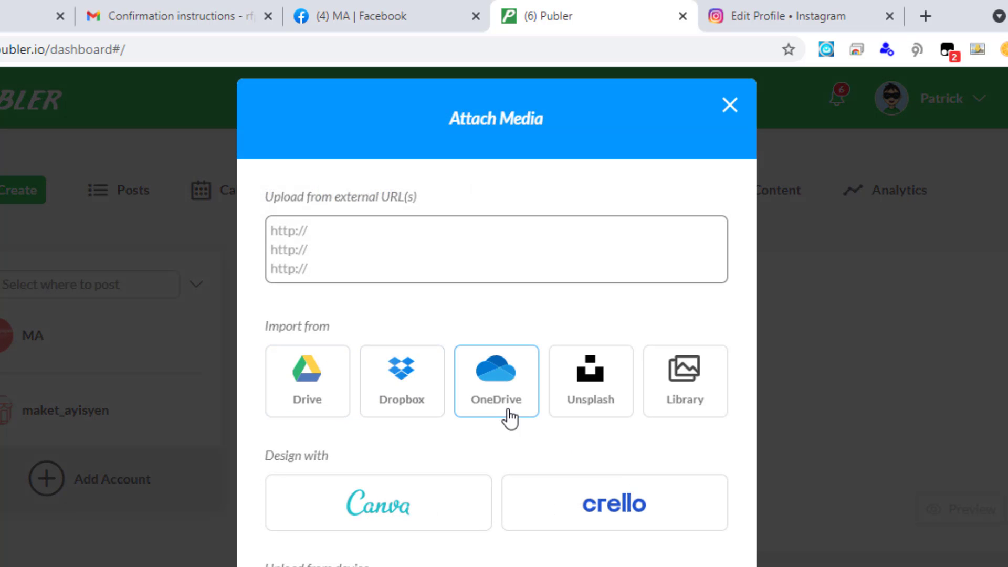
pyautogui.click(691, 405)
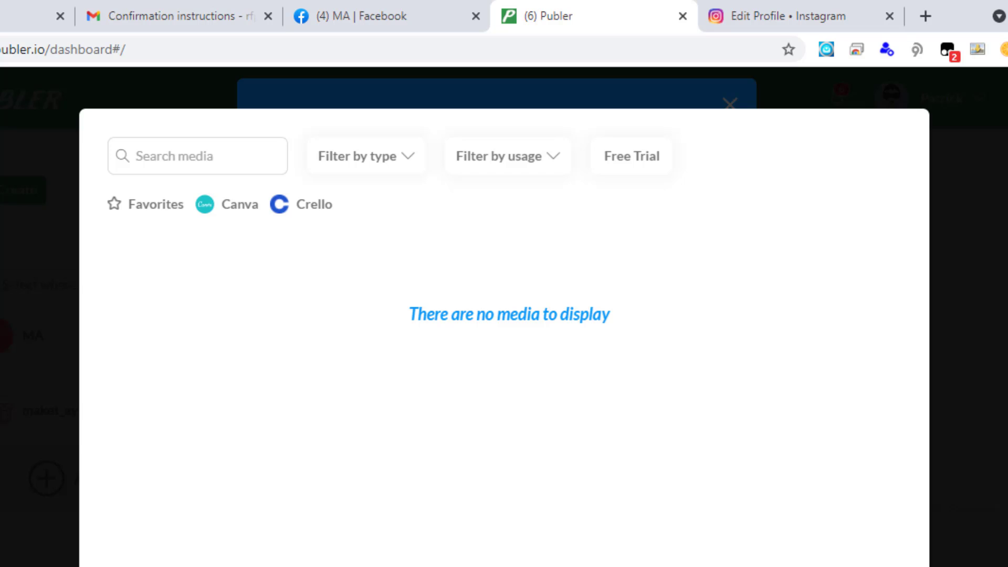
pyautogui.press('Escape')
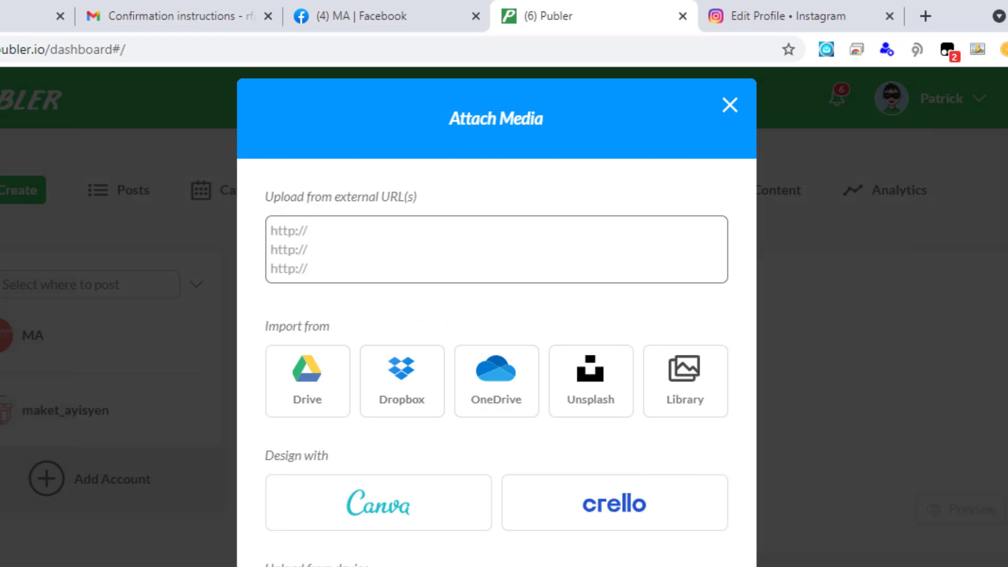
# Step: Upload the image "Simple. Powerful. (2)" from the Downloads folder and attach it to the post
pyautogui.scroll(-3, 496, 315)
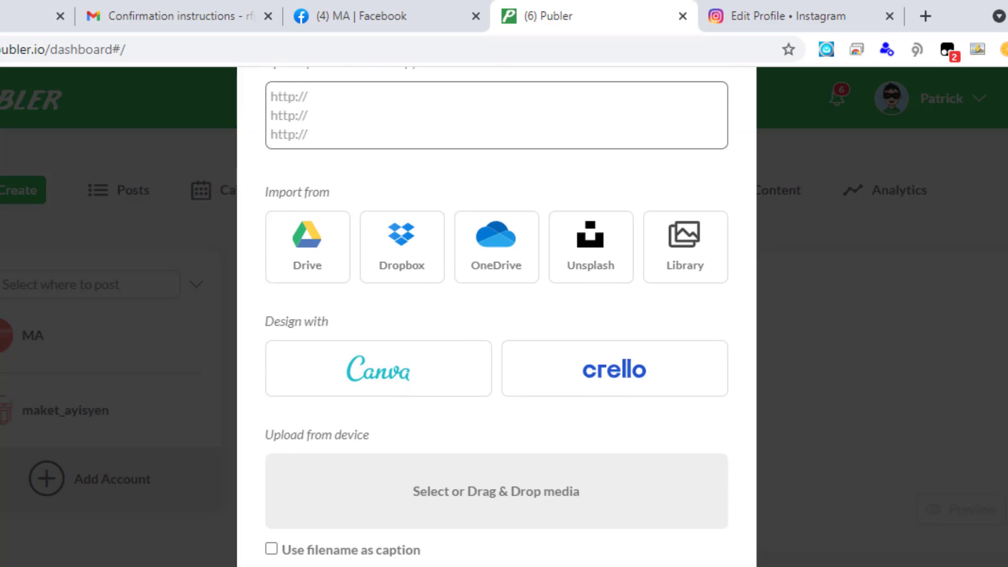
pyautogui.click(508, 499)
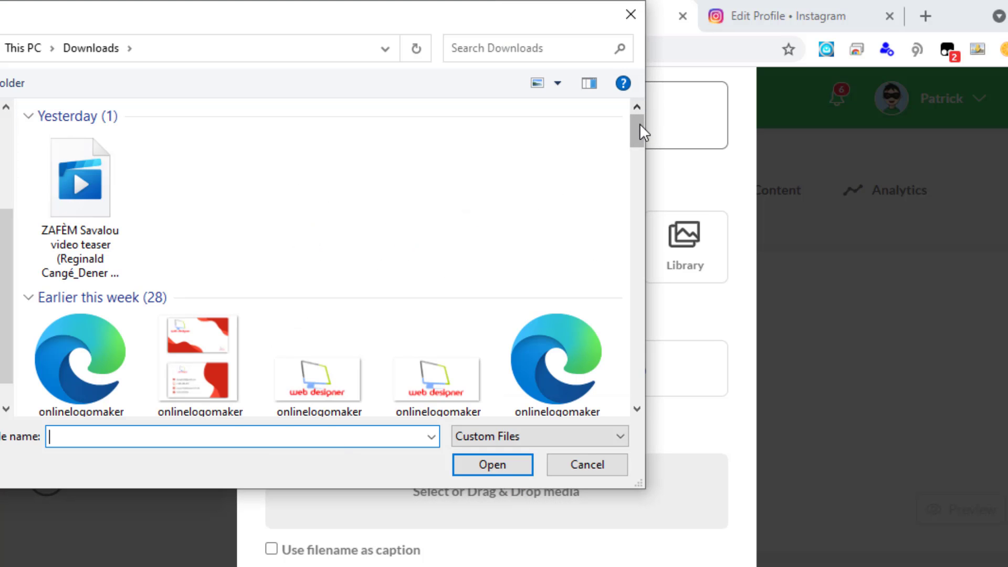
pyautogui.moveTo(640, 124); pyautogui.dragTo(609, 203)
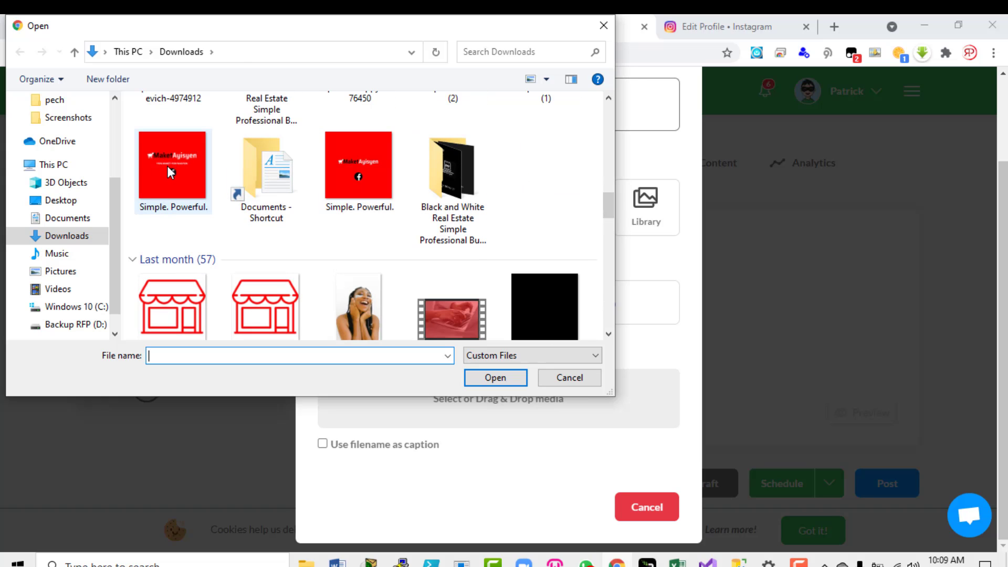
pyautogui.moveTo(611, 203); pyautogui.dragTo(610, 191)
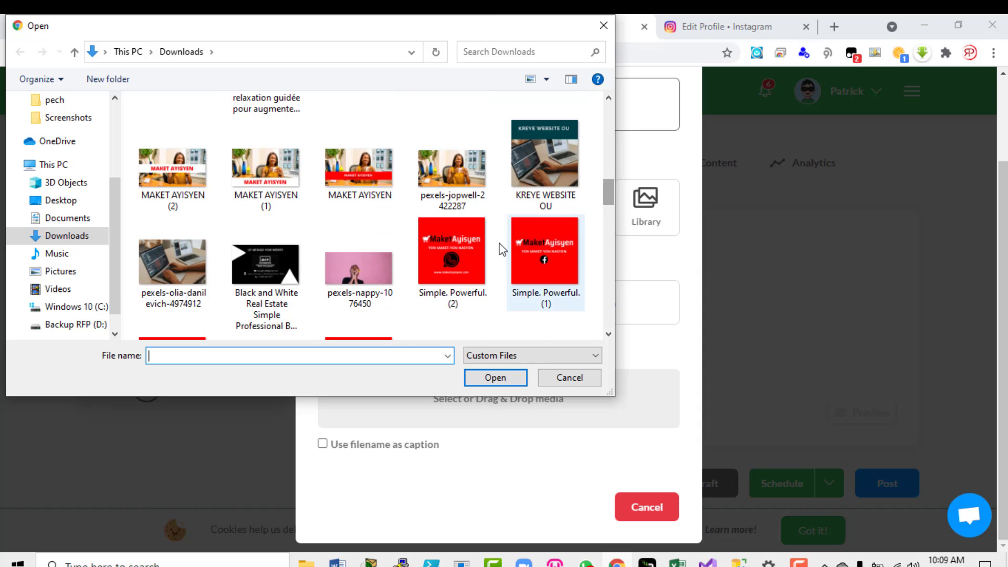
pyautogui.click(456, 255)
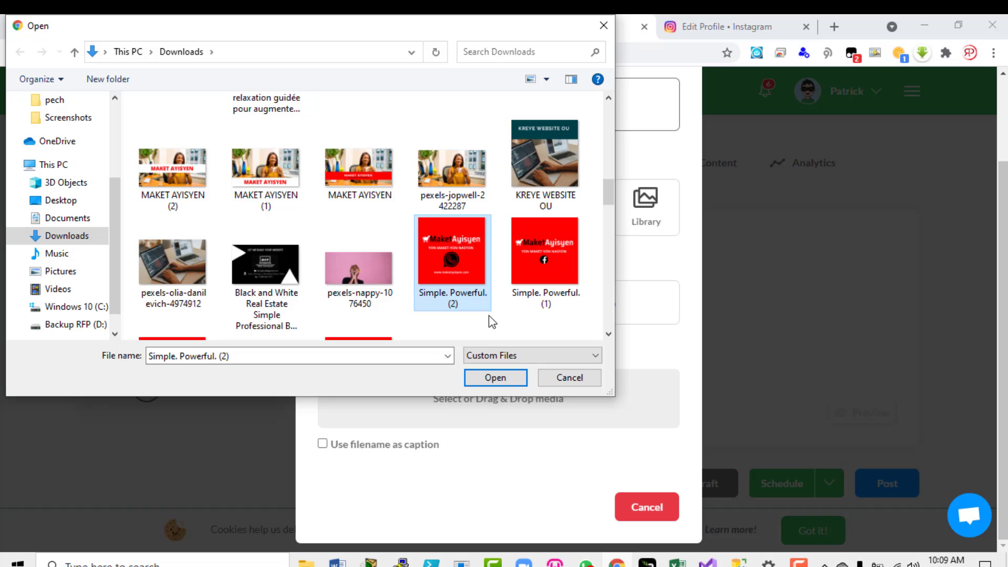
pyautogui.click(485, 375)
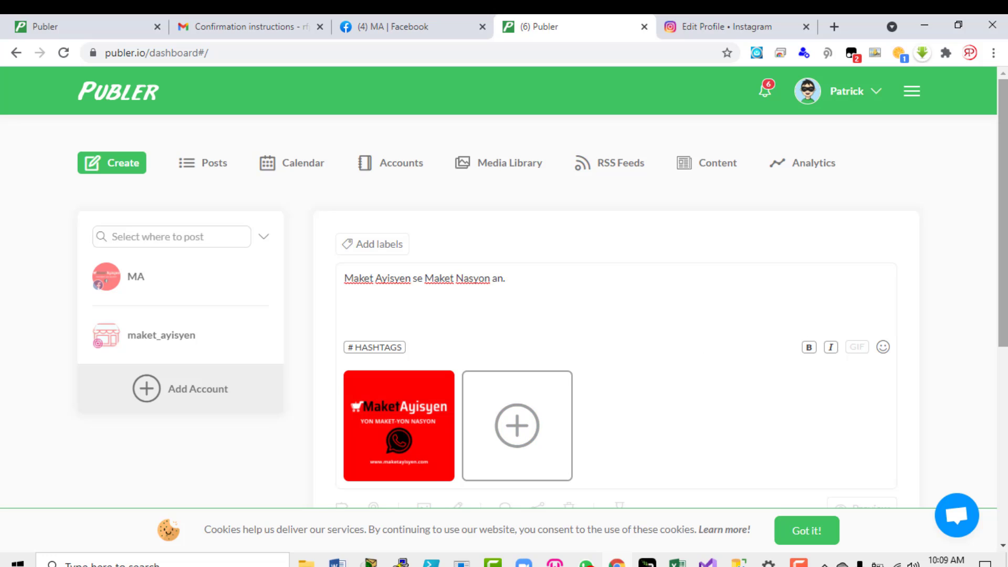
# Step: Try scheduling the post for Saturday, July 10th, and cancel the date selection to return to the post editor
pyautogui.moveTo(1003, 287); pyautogui.dragTo(999, 389)
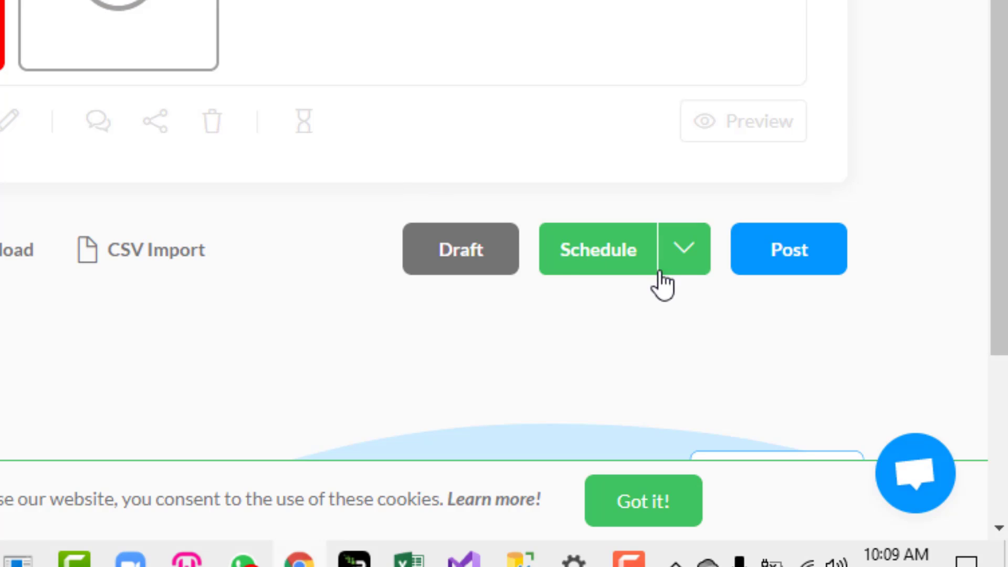
pyautogui.click(689, 265)
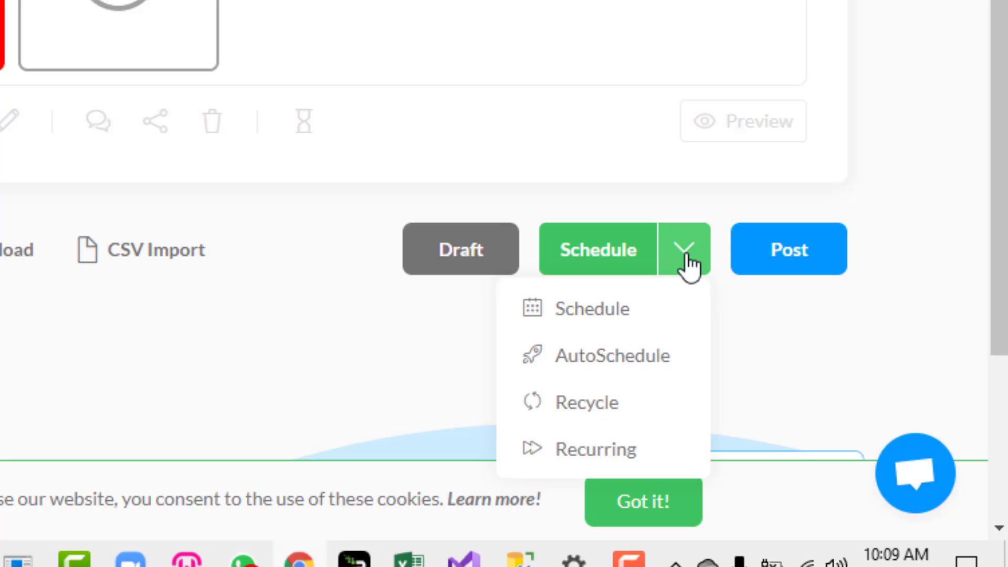
pyautogui.click(625, 314)
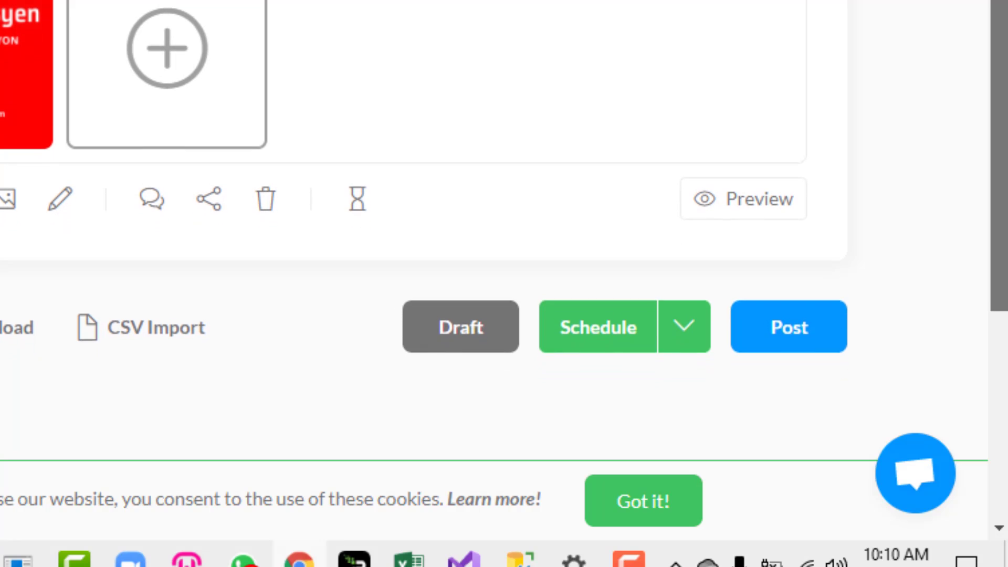
pyautogui.click(689, 322)
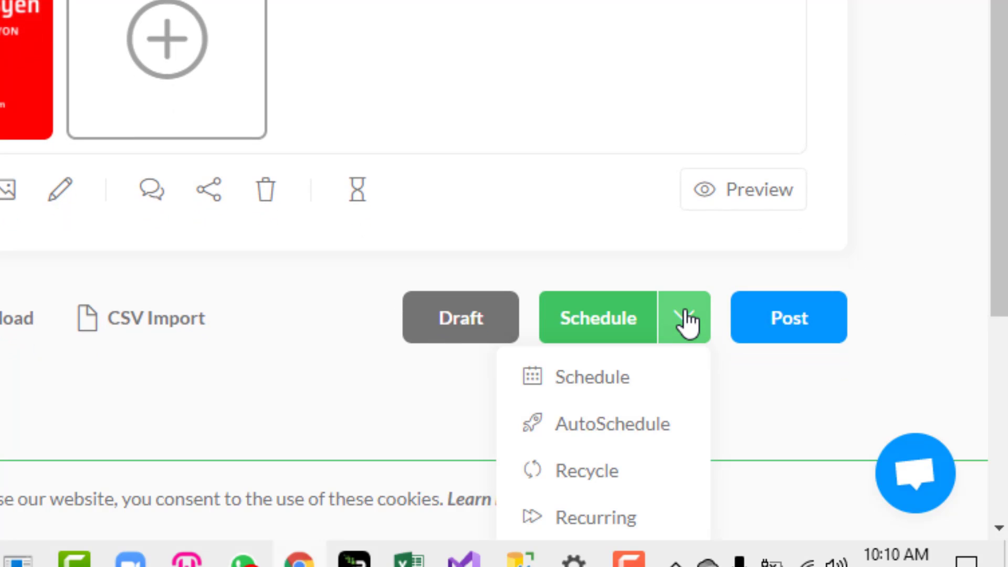
pyautogui.click(594, 374)
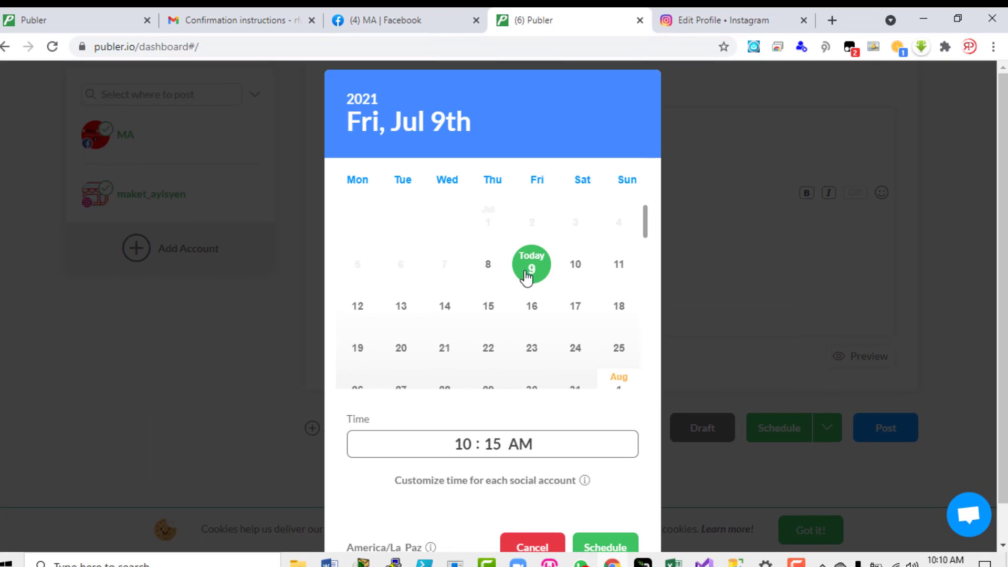
pyautogui.click(576, 267)
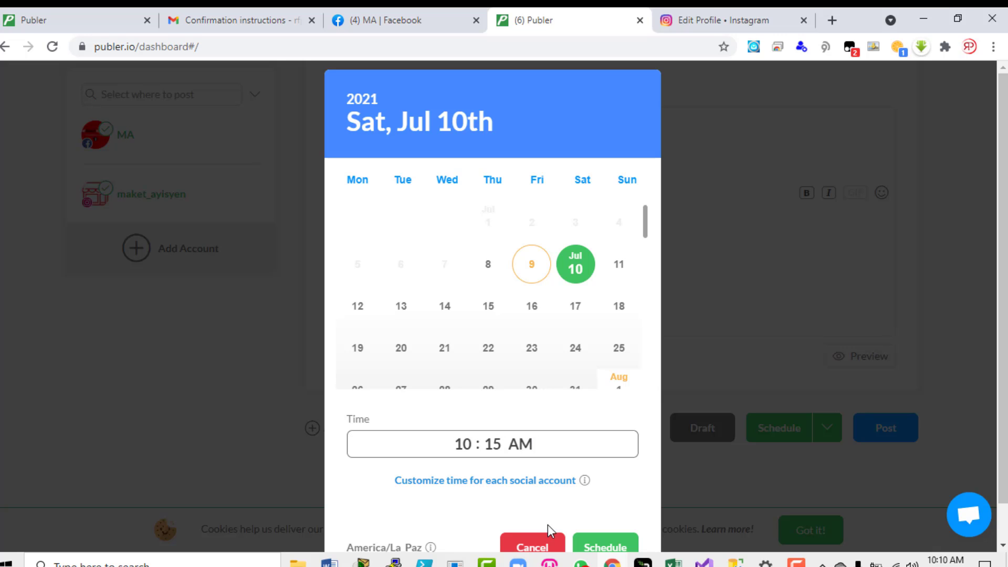
pyautogui.click(547, 546)
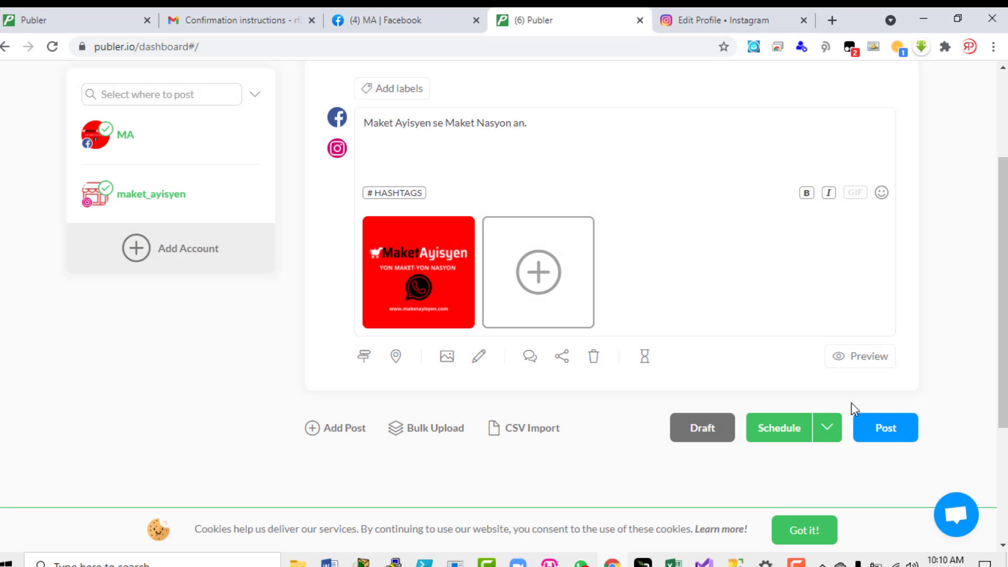
pyautogui.scroll(-2, 985, 357)
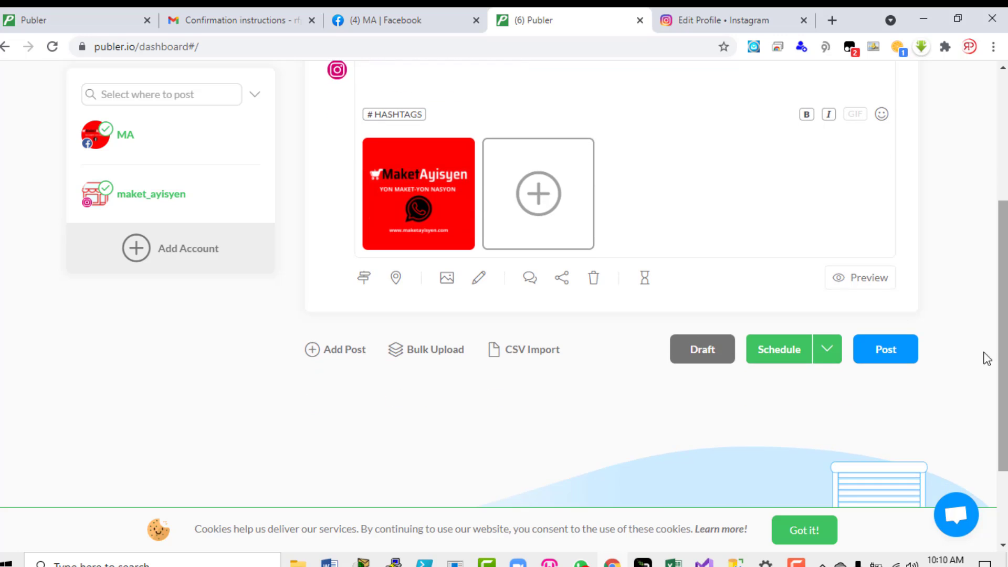
# Step: Publish the post immediately to the MA Facebook page and the maket_ayisyen Instagram account
pyautogui.click(886, 351)
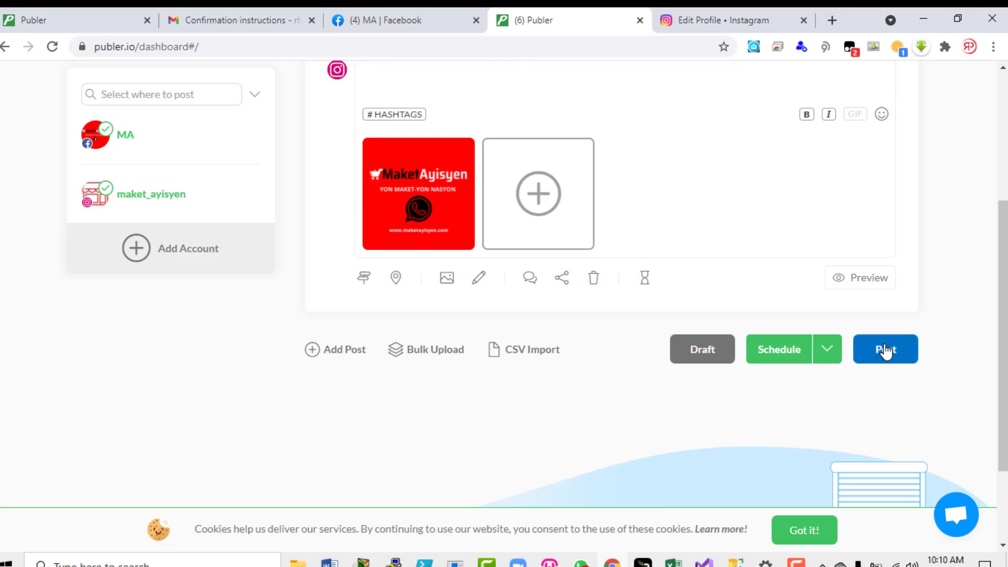
pyautogui.scroll(3, 1006, 243)
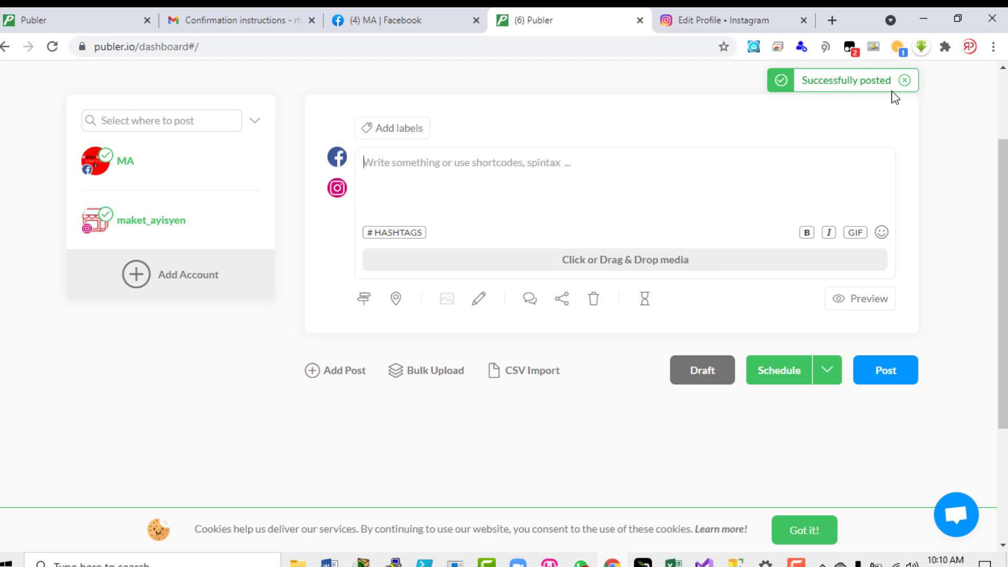
# Step: Switch to Facebook, return to the MA page's home, reload it and check the newly published post
pyautogui.click(399, 16)
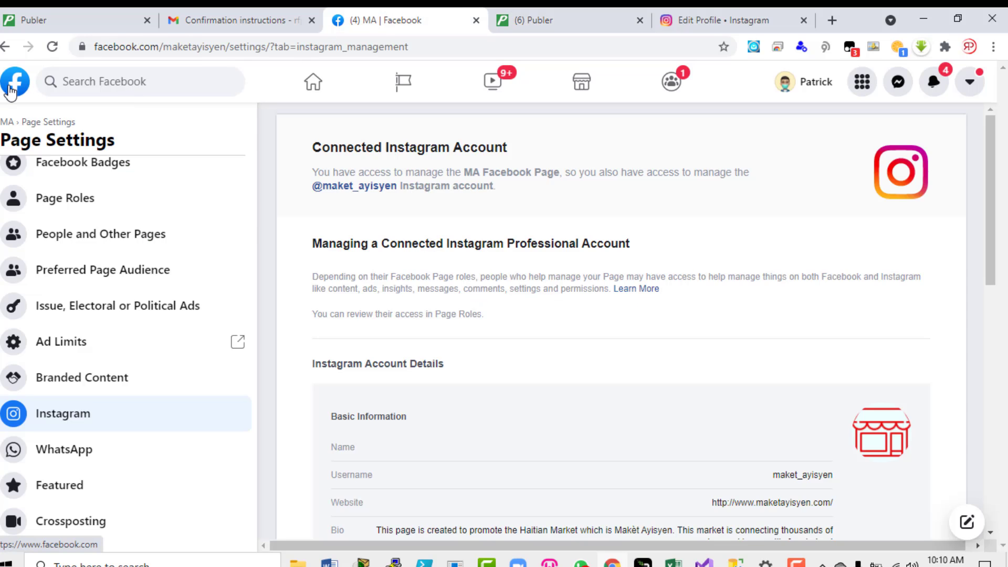
pyautogui.click(6, 46)
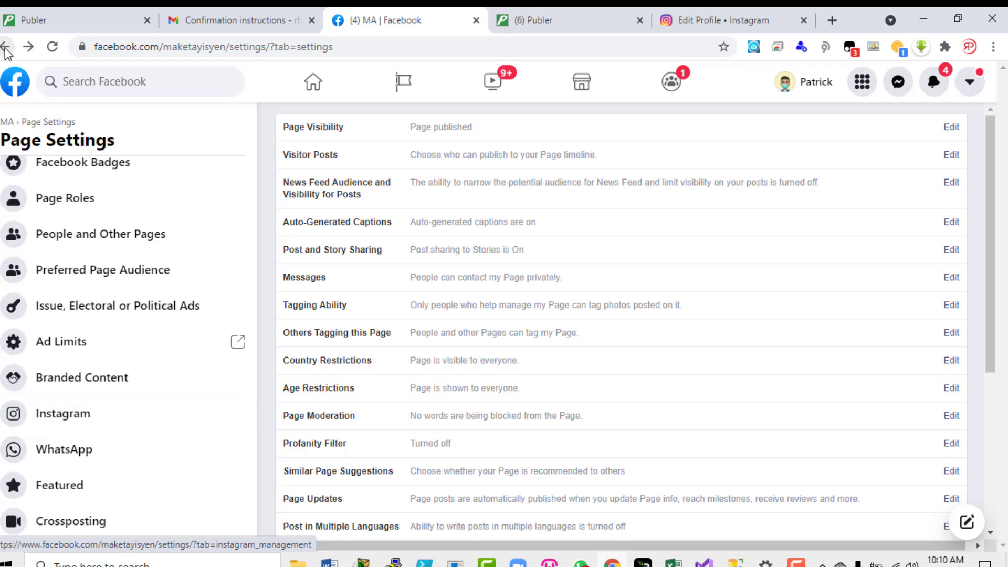
pyautogui.click(6, 47)
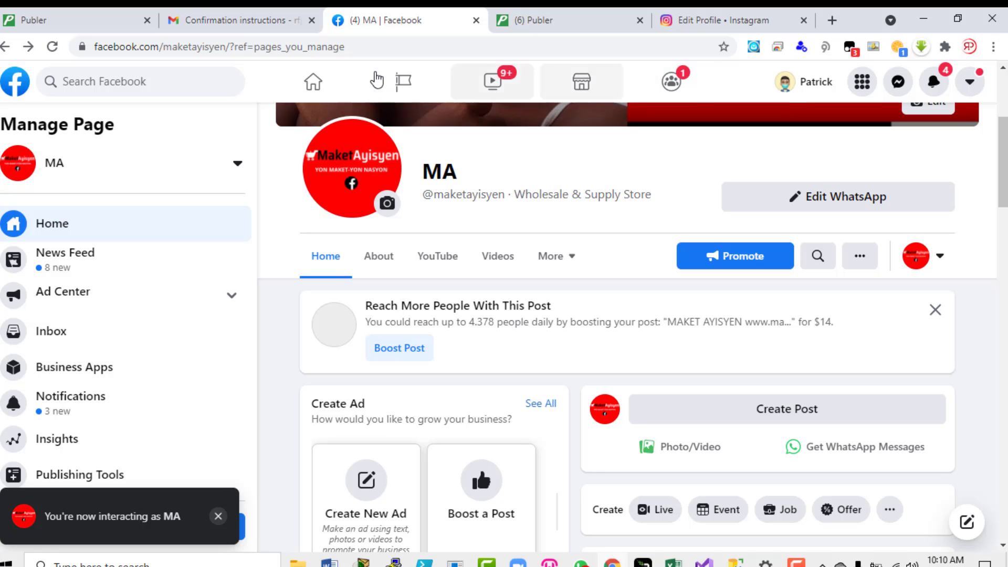
pyautogui.click(53, 47)
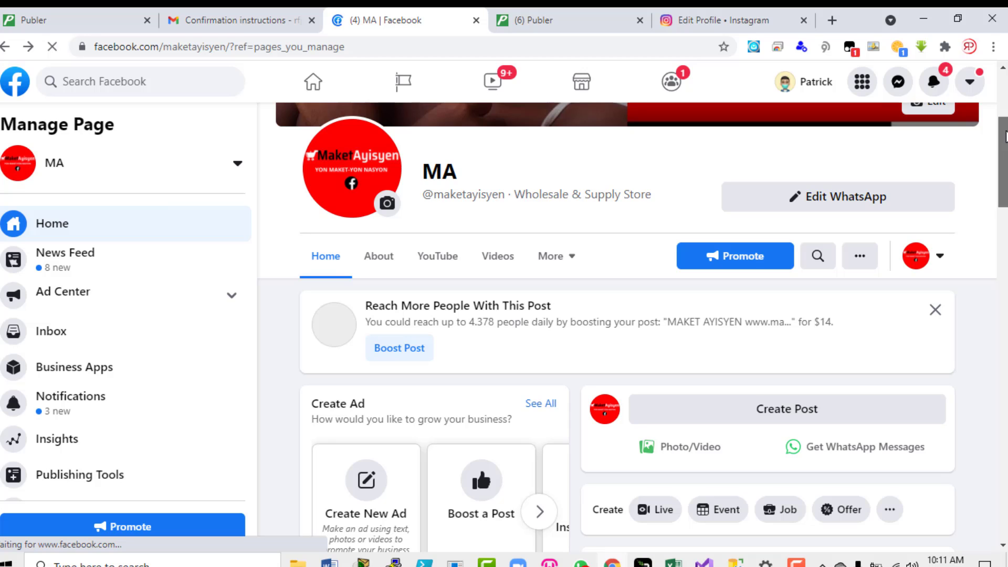
pyautogui.moveTo(1007, 136); pyautogui.dragTo(1007, 210)
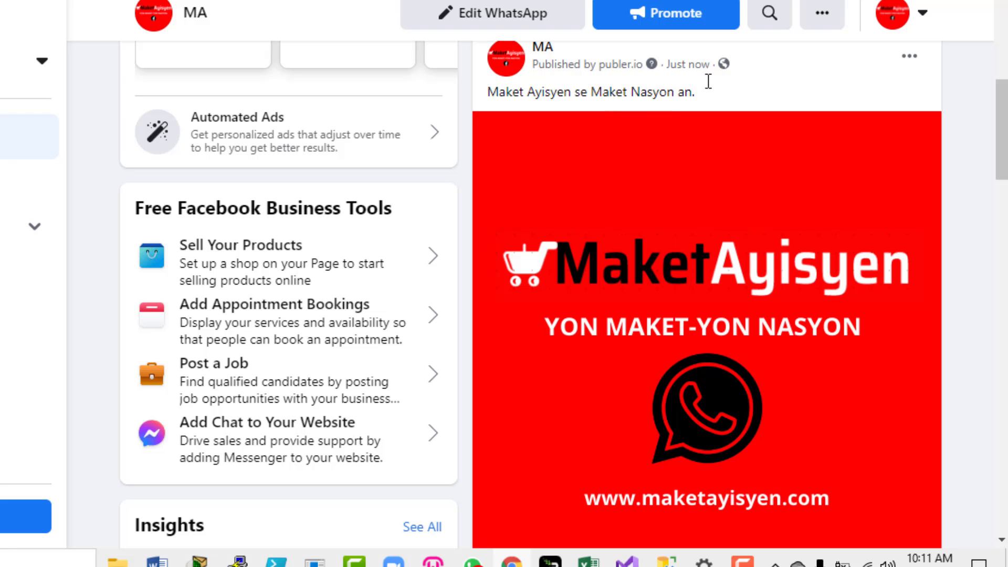
pyautogui.scroll(-3, 709, 81)
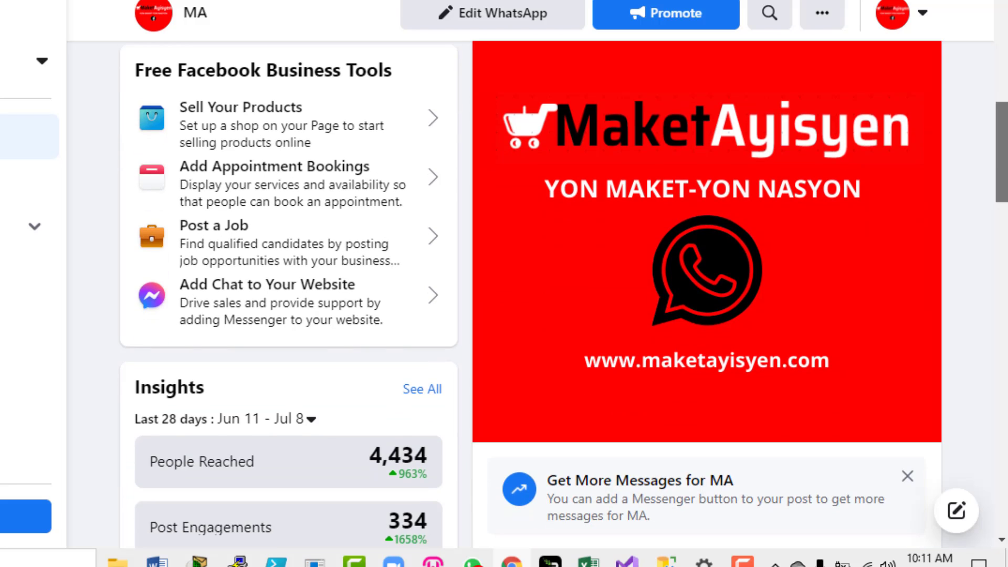
pyautogui.scroll(-2, 563, 294)
pyautogui.moveTo(1002, 145); pyautogui.dragTo(1000, 60)
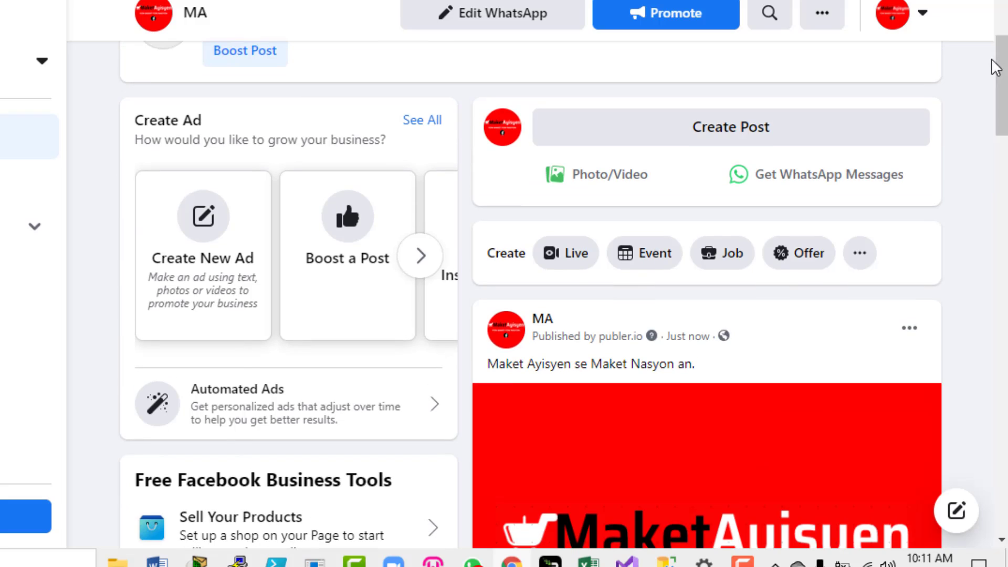
# Step: Switch to Instagram, open the home feed and check the new maket_ayisyen post with its caption
pyautogui.click(727, 25)
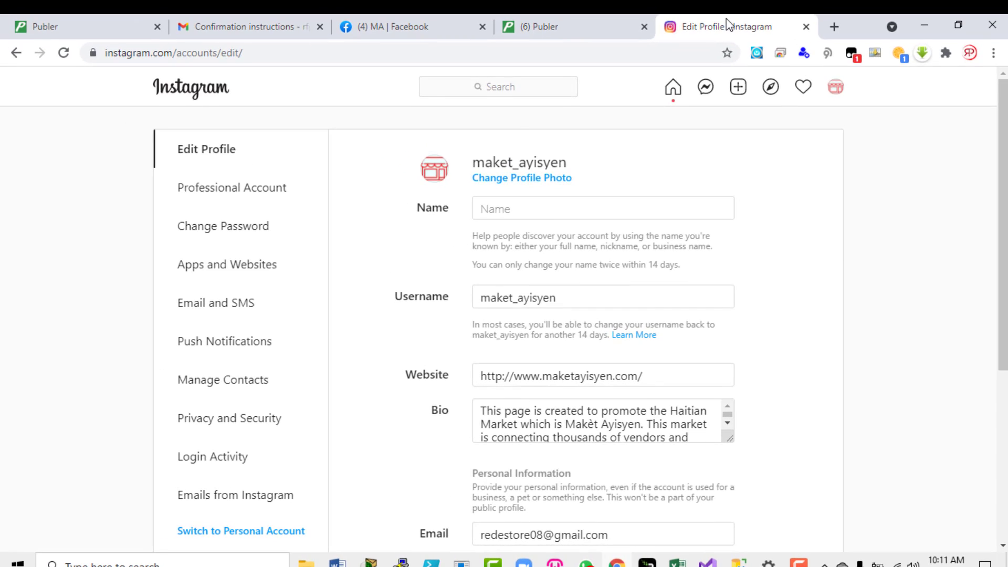
pyautogui.click(16, 53)
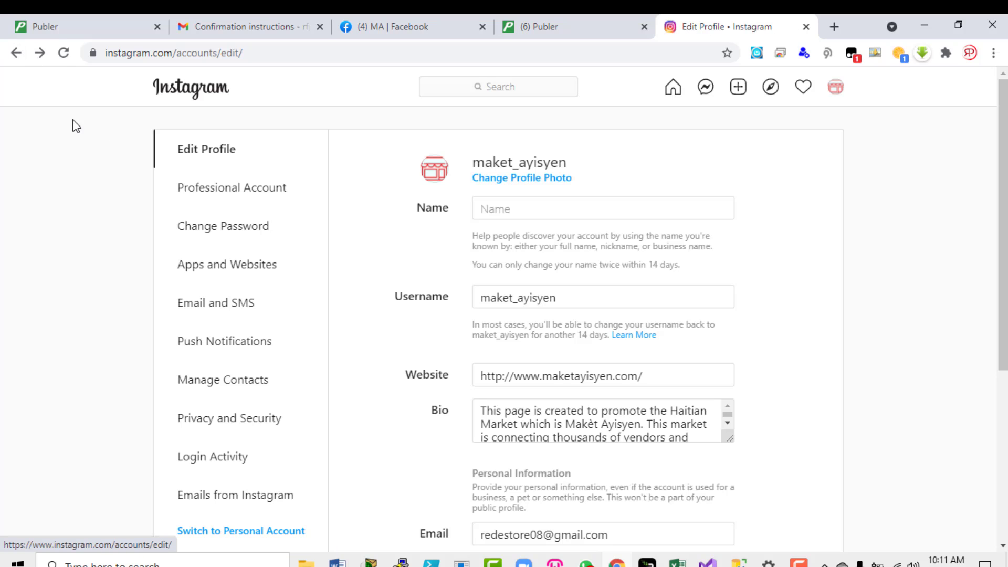
pyautogui.click(181, 90)
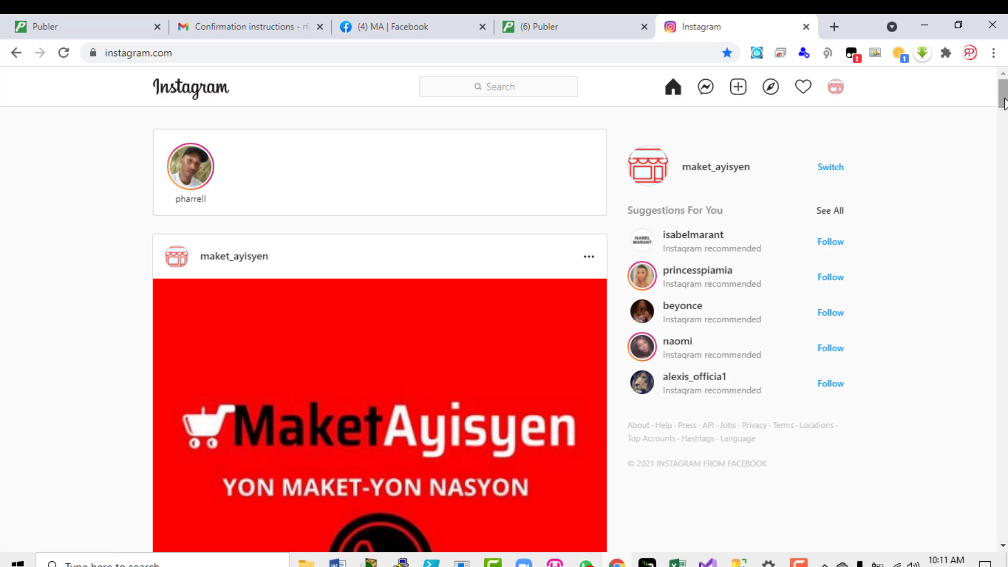
pyautogui.scroll(-7, 1003, 137)
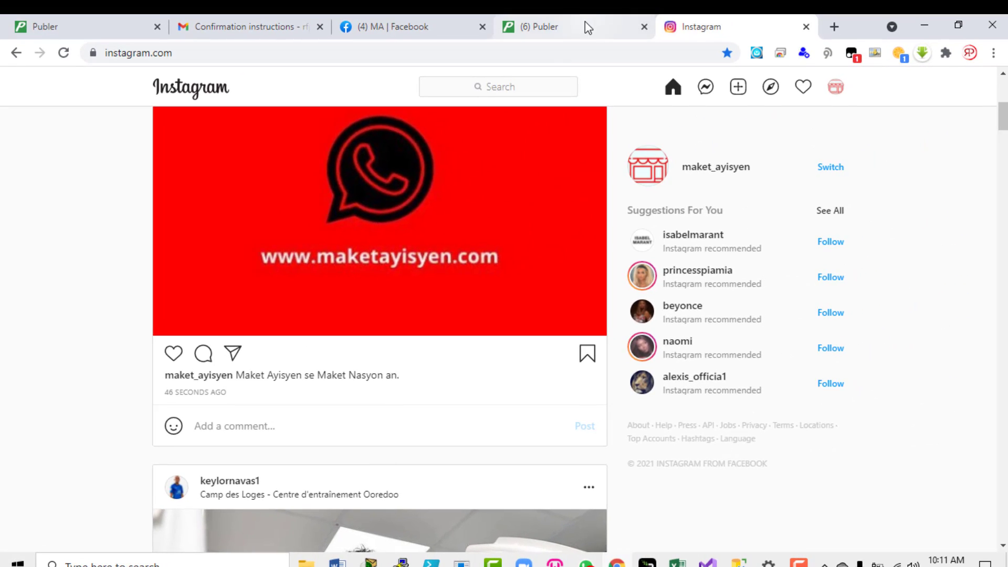
# Step: Return to Publer and go back to the Accounts page to review the connected social accounts
pyautogui.click(585, 22)
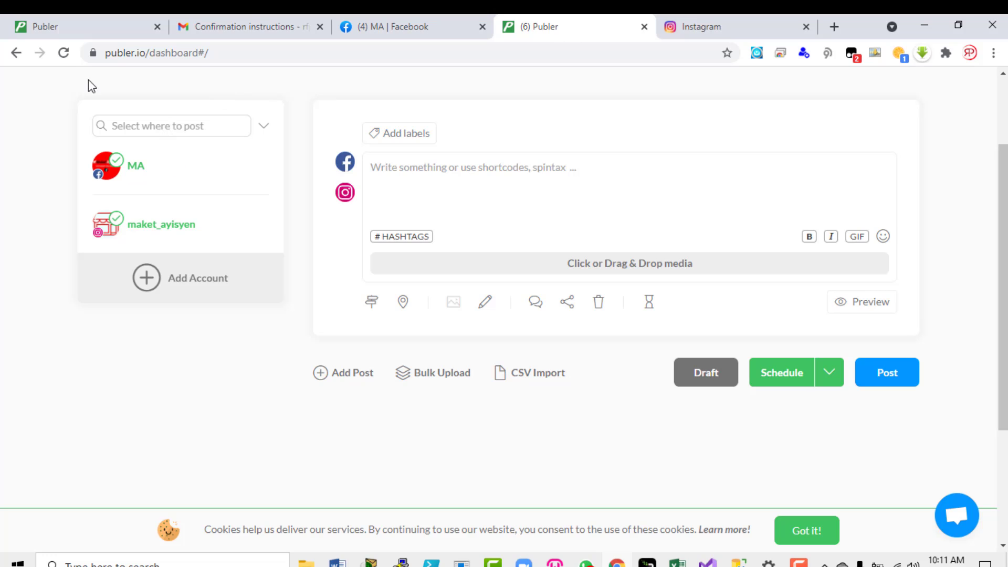
pyautogui.click(17, 52)
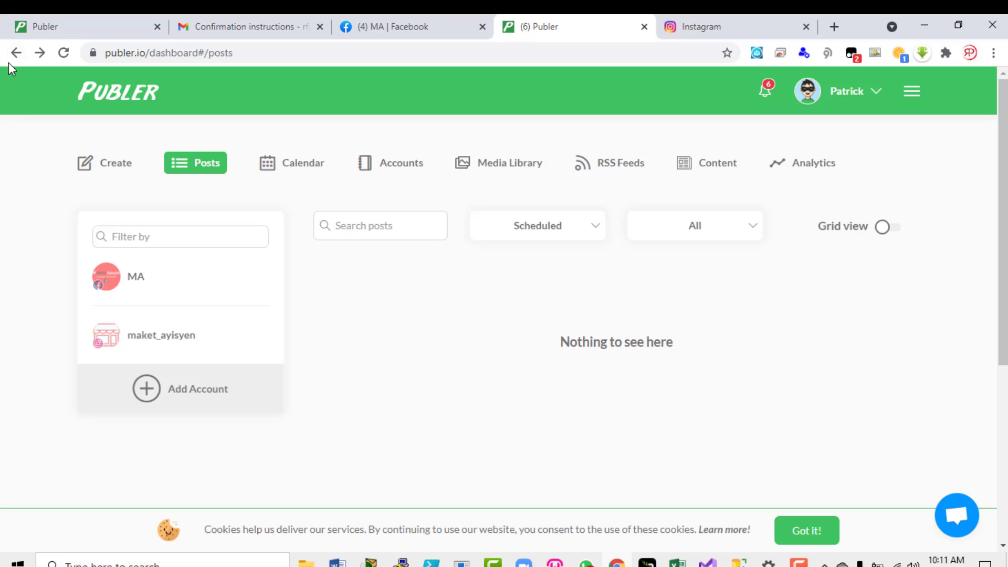
pyautogui.click(17, 52)
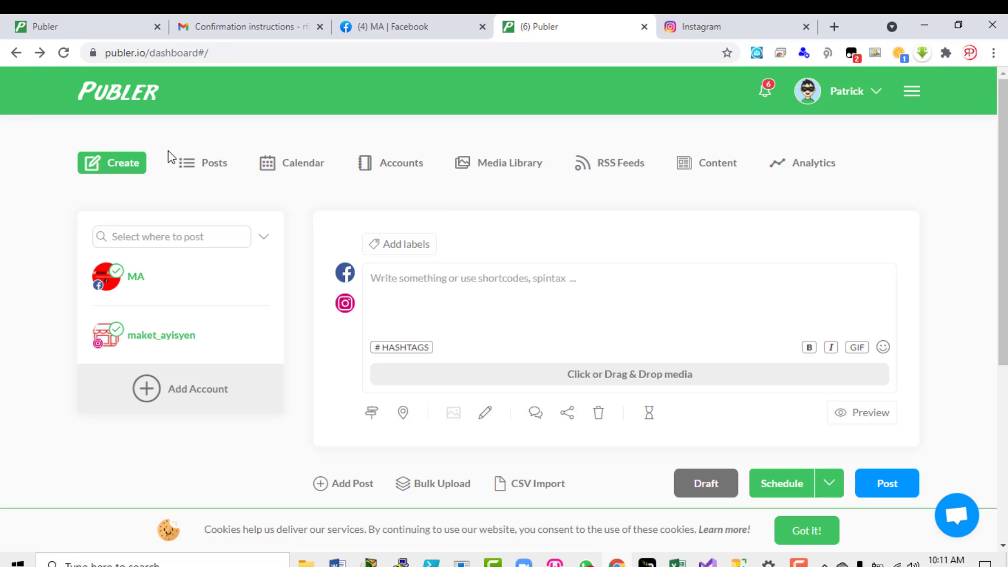
pyautogui.click(17, 52)
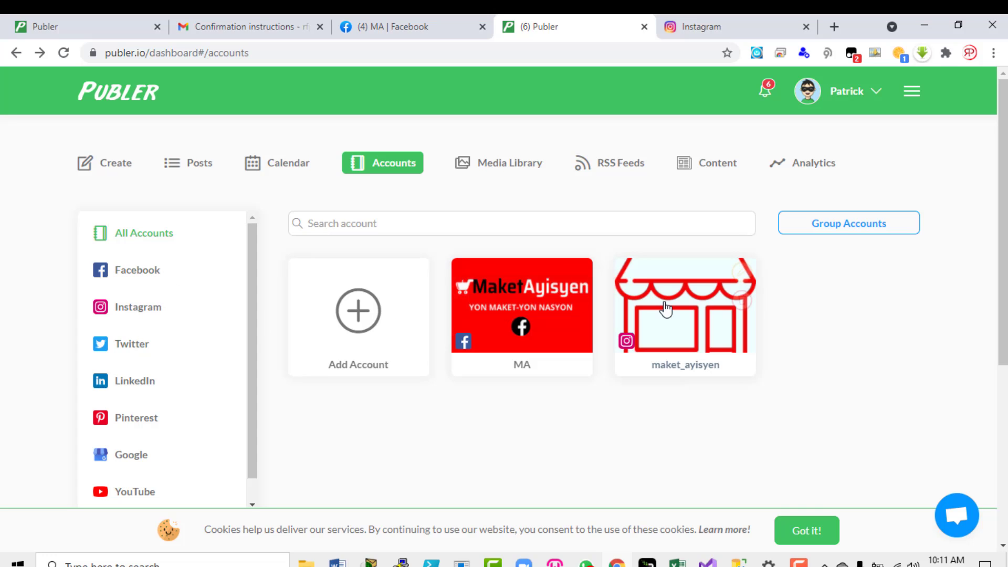
pyautogui.moveTo(1000, 247); pyautogui.dragTo(1001, 362)
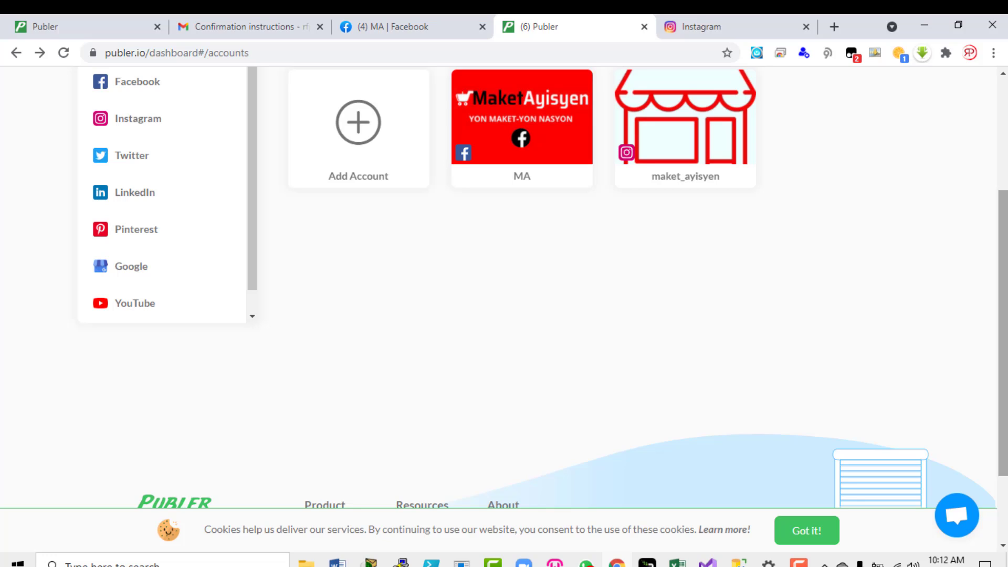
pyautogui.scroll(-2, 1007, 303)
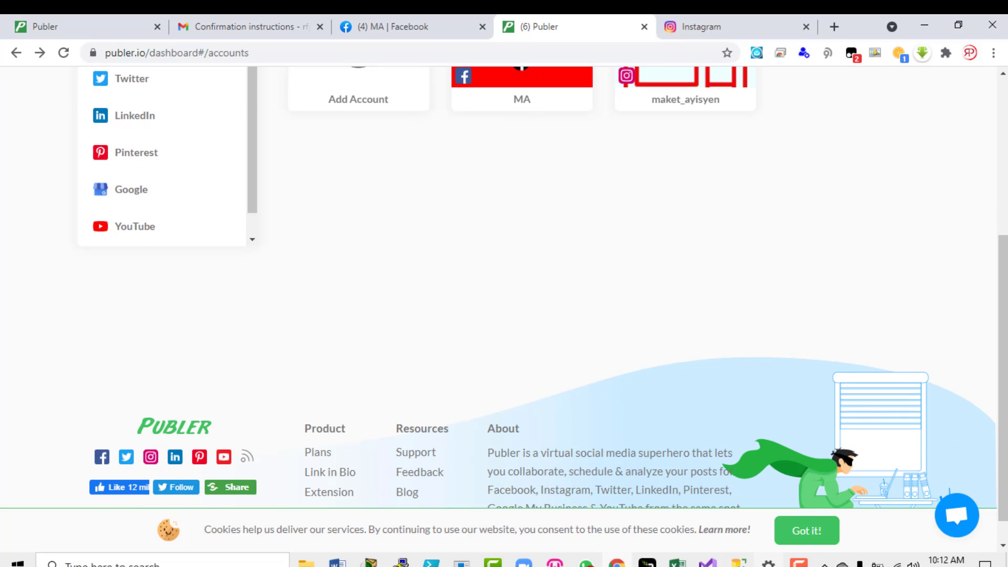
pyautogui.moveTo(798, 563)
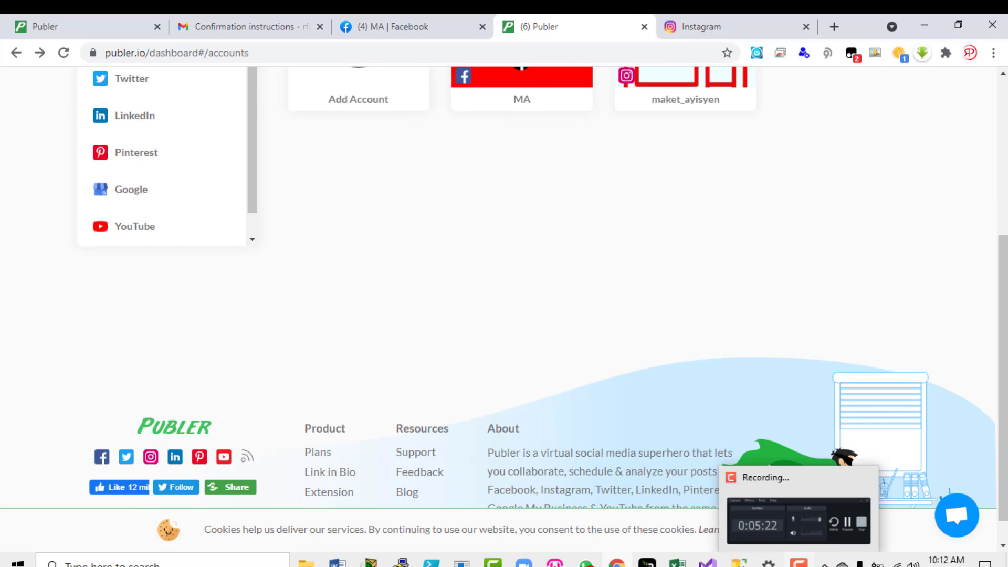
pyautogui.click(799, 520)
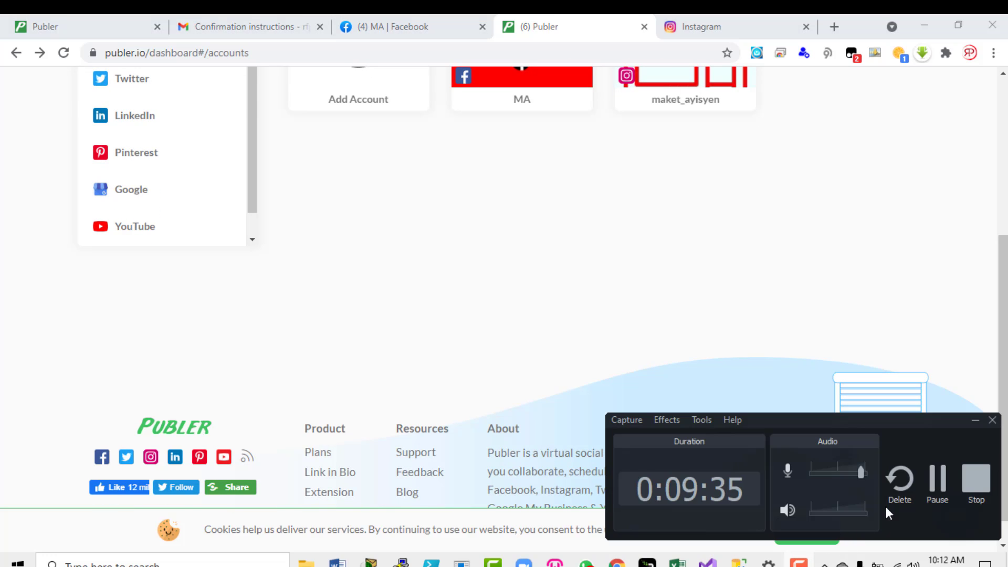